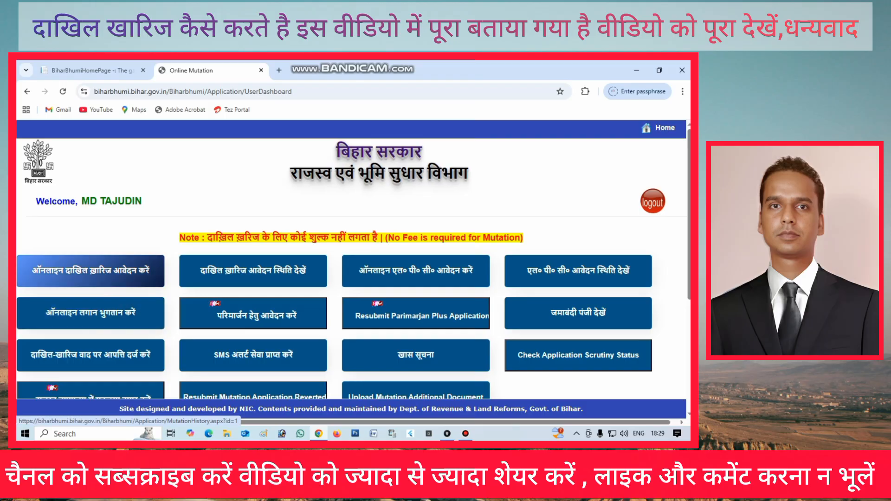
Open the online mutation application page and choose East Champaran as the district
click(91, 271)
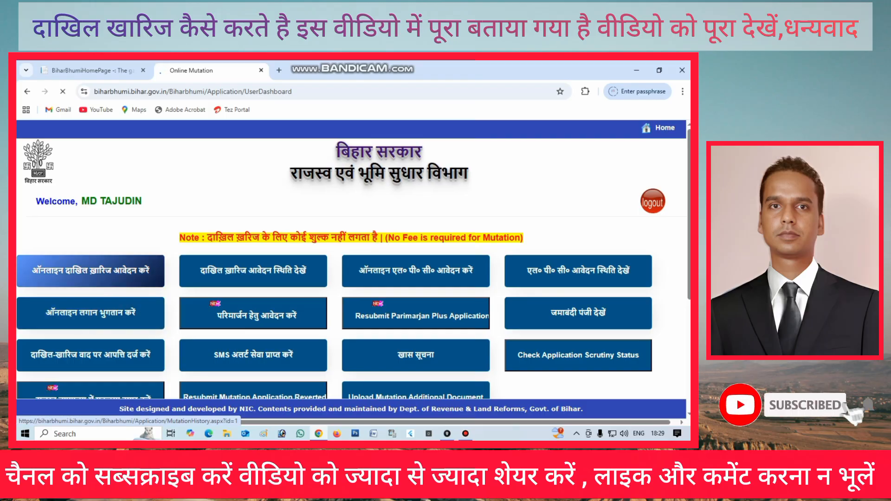
scroll(351, 274, down, 7)
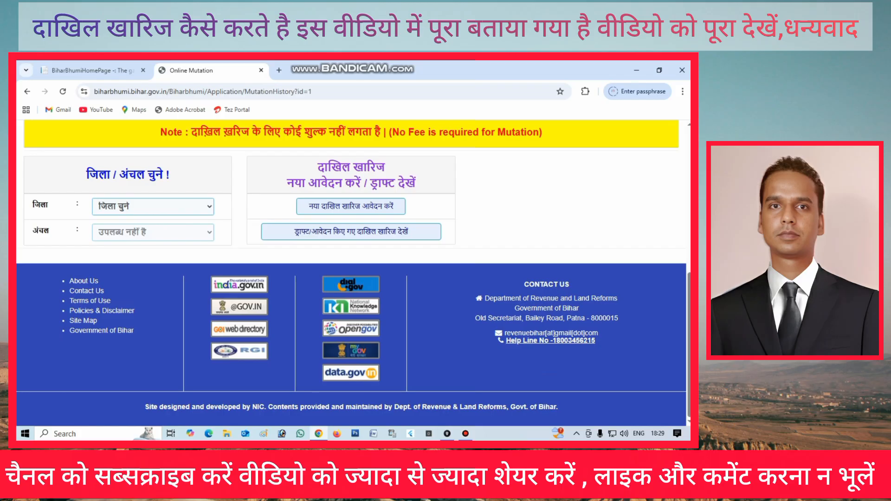
click(153, 206)
click(153, 206)
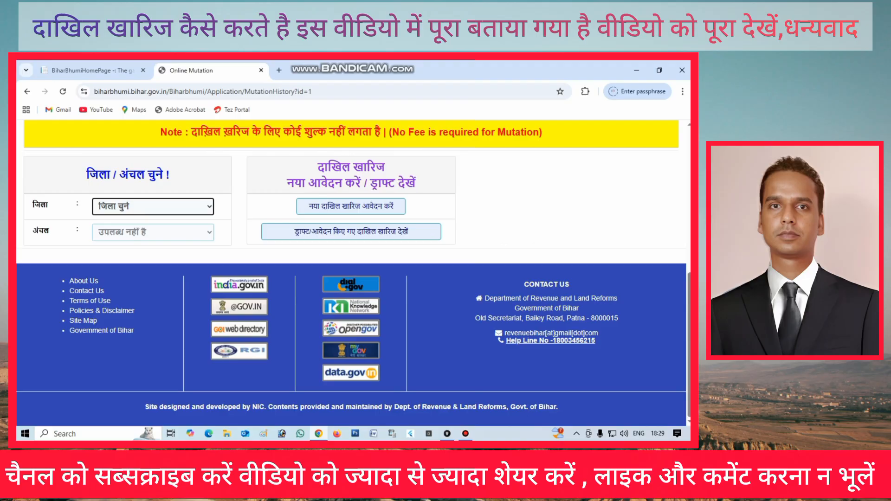
click(153, 207)
scroll(150, 326, down, 6)
scroll(151, 327, up, 2)
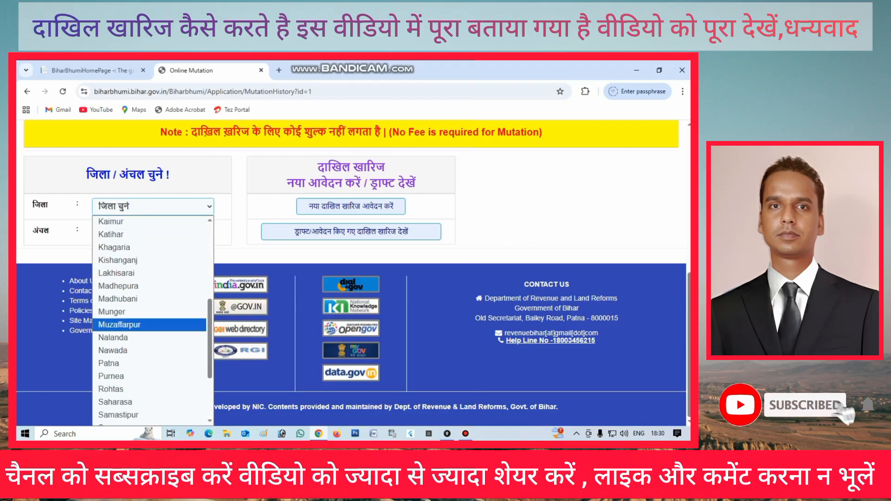
scroll(151, 320, up, 5)
click(121, 294)
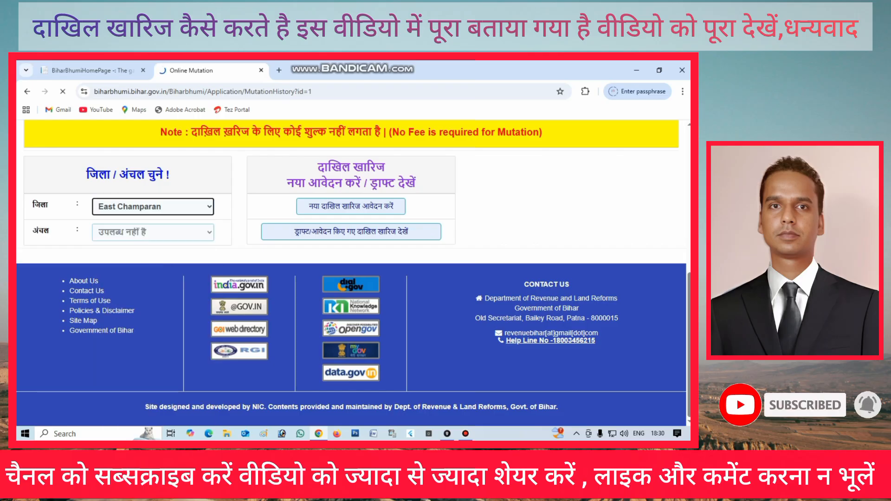
Select Sugauli as the circle (anchal)
scroll(352, 273, down, 6)
click(153, 232)
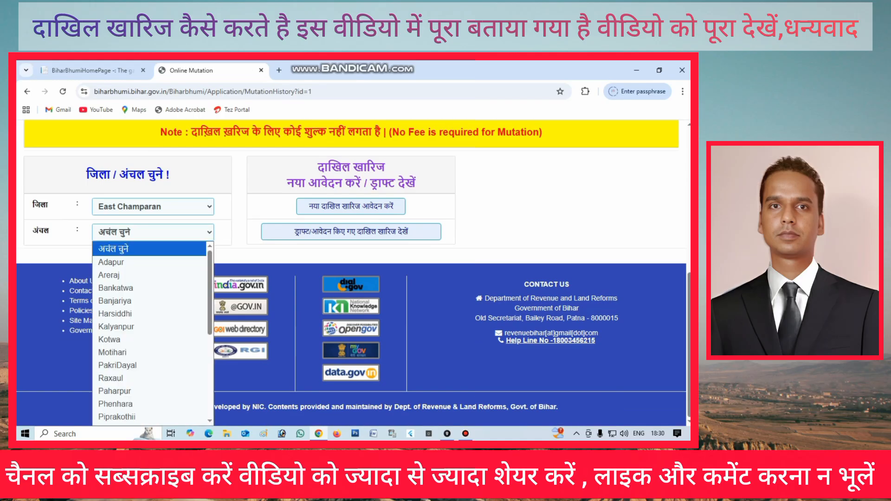
scroll(149, 340, down, 5)
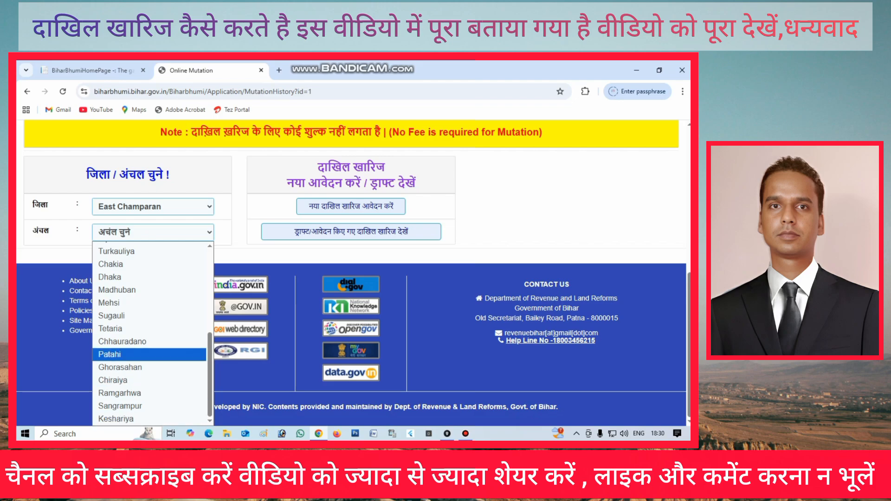
click(112, 315)
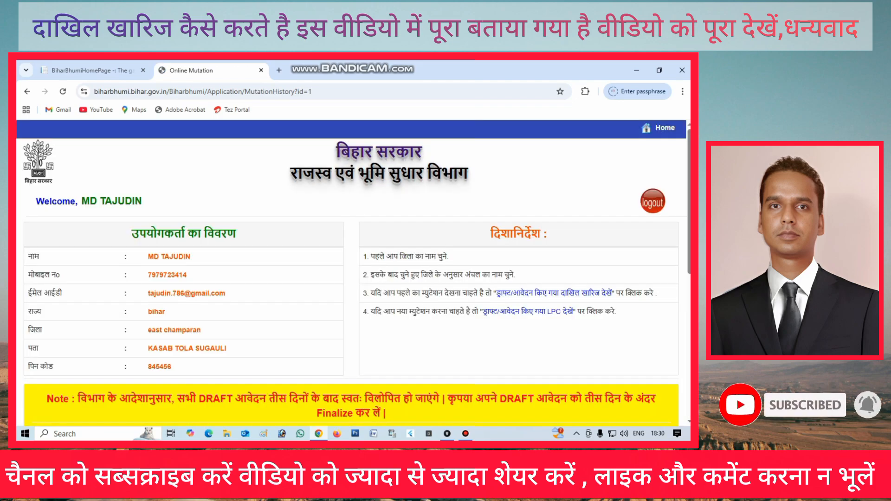
scroll(353, 272, down, 6)
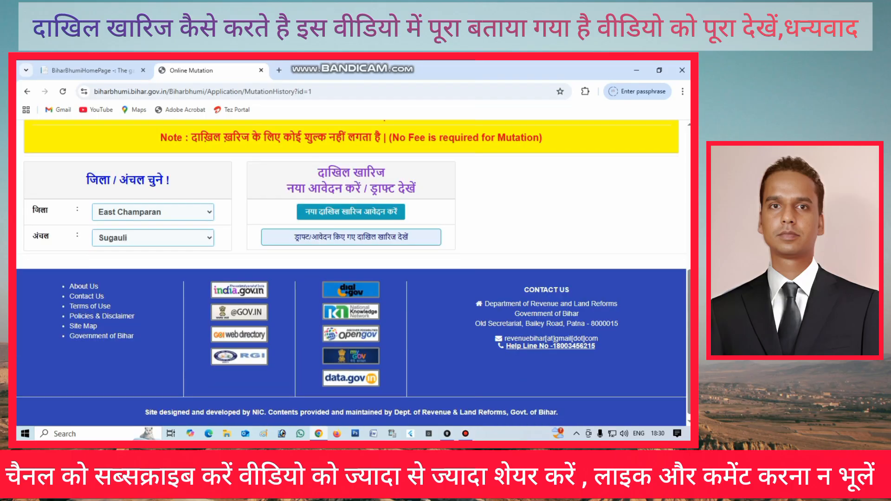
Start a new application, edit the applicant's name, set relation Father and mutation type Sale/Purchase
click(351, 212)
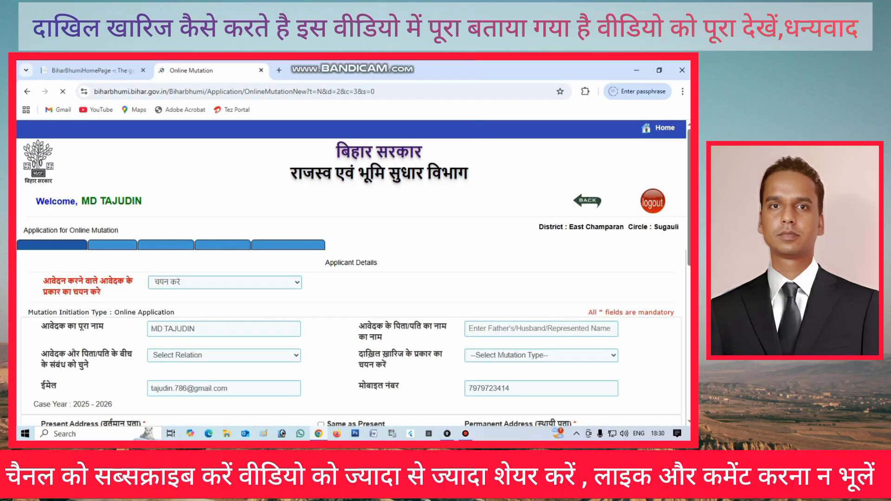
scroll(353, 274, down, 3)
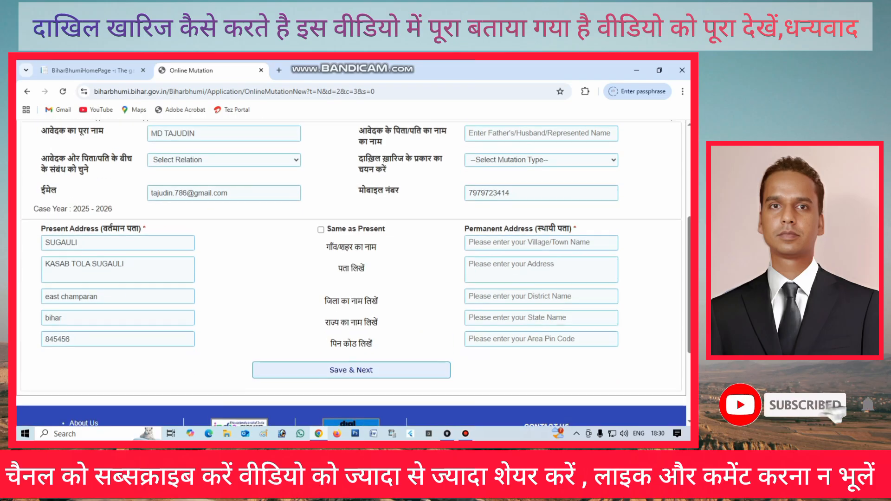
scroll(351, 274, up, 1)
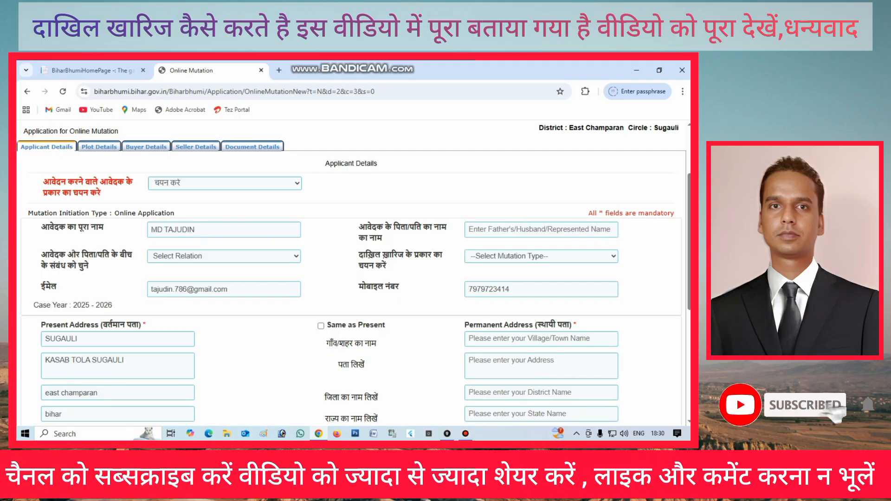
double_click(194, 229)
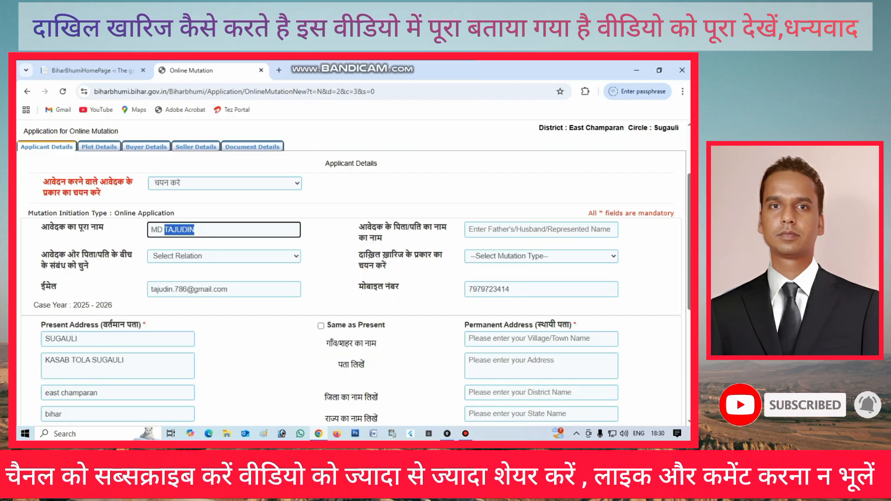
key(BackSpace)
key(BackSpace)
key(BackSpace)
key(BackSpace)
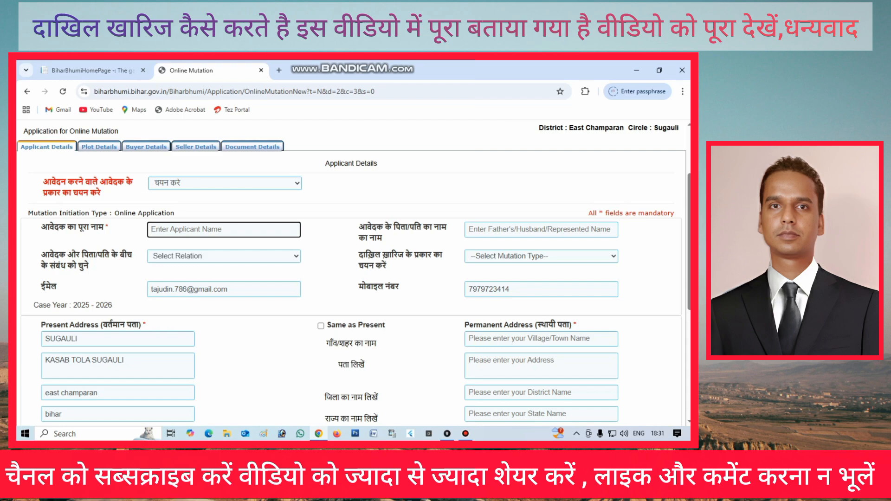
click(541, 229)
click(224, 256)
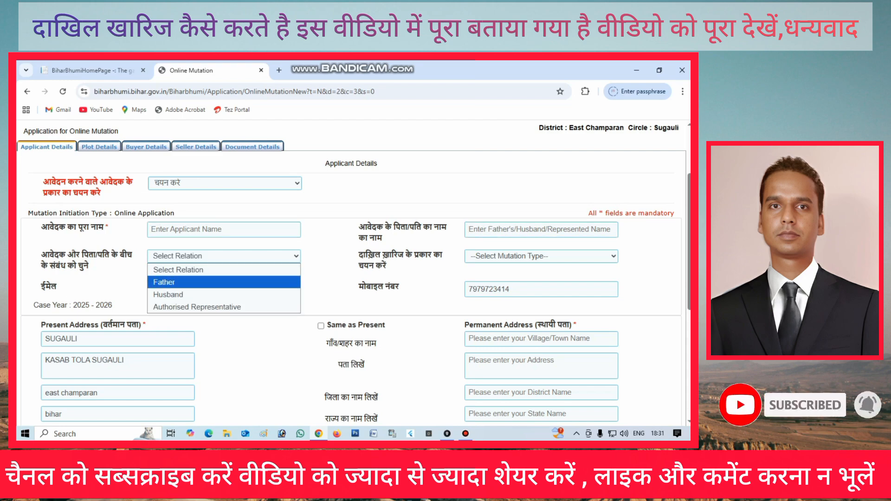
click(165, 282)
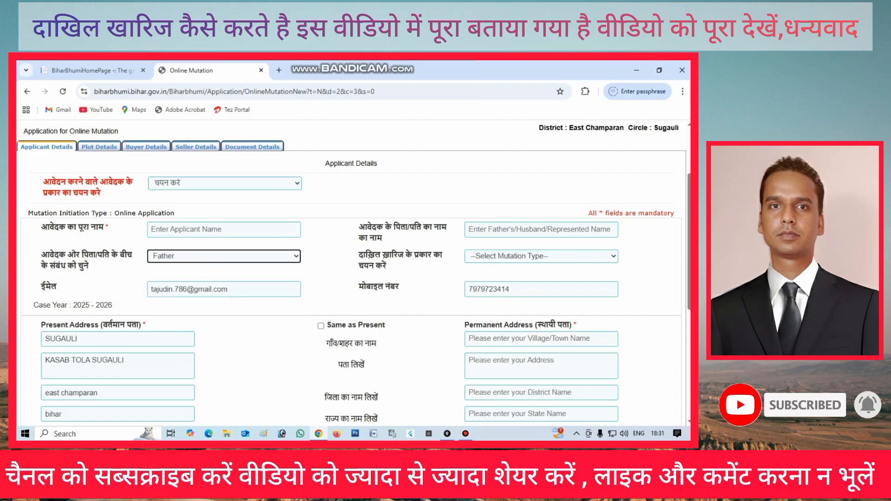
click(541, 256)
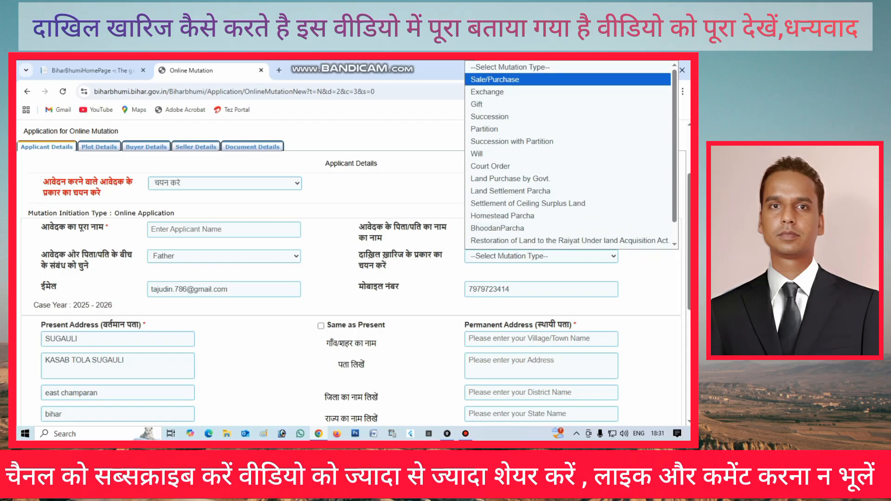
key(Return)
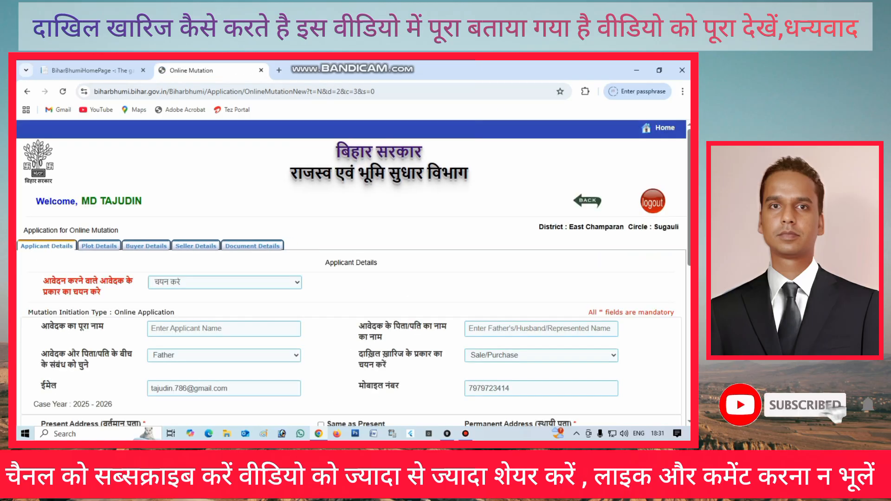
Keep the mobile number, copy present address to permanent, set applicant type service provider, and save
double_click(489, 289)
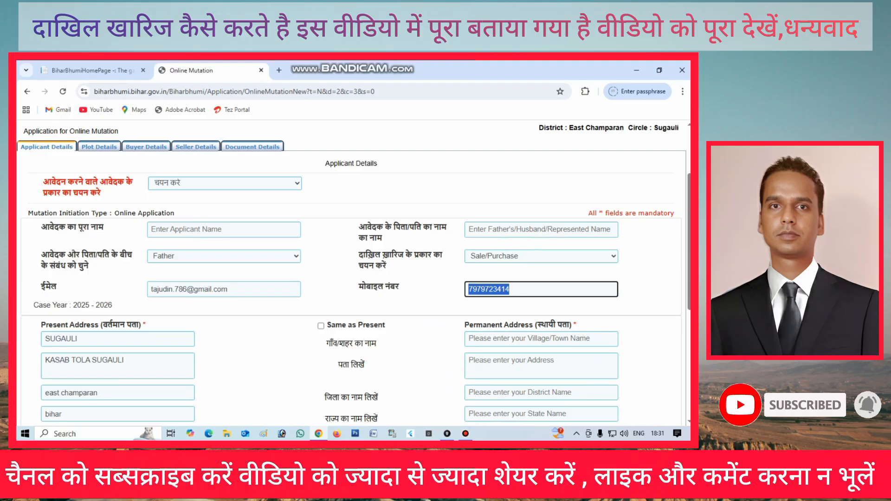
key(BackSpace)
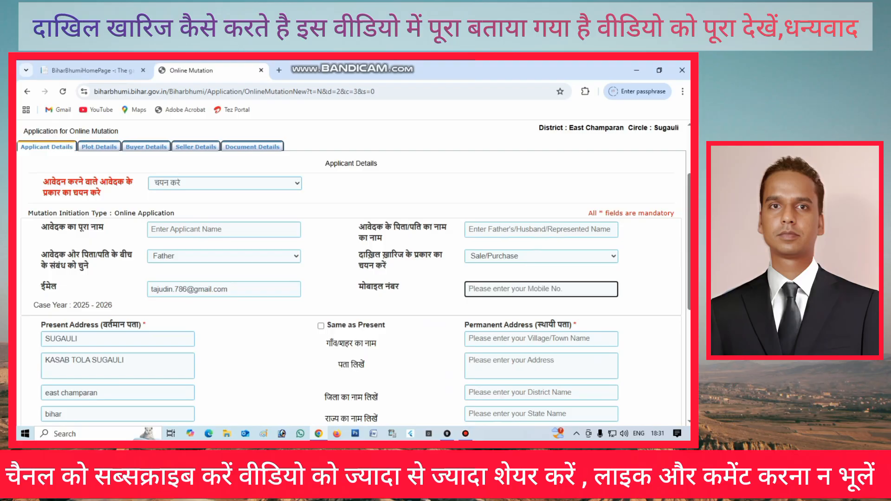
key(ctrl+z)
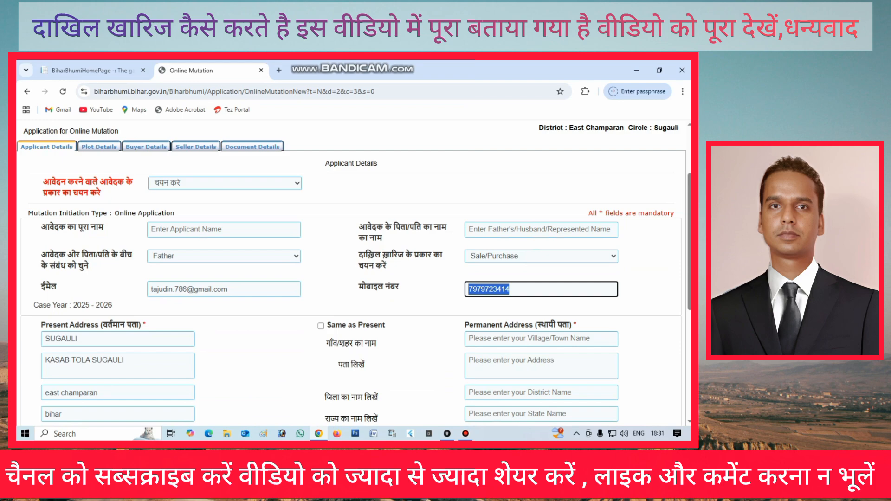
click(538, 307)
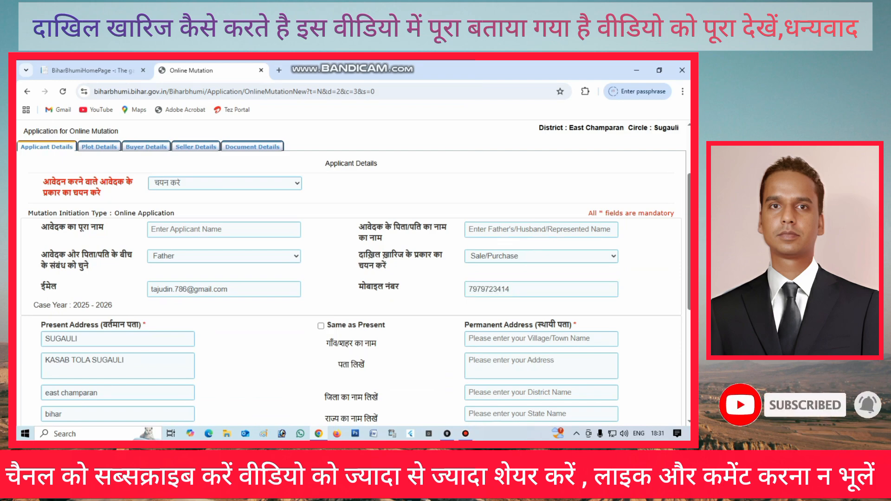
scroll(352, 273, down, 1)
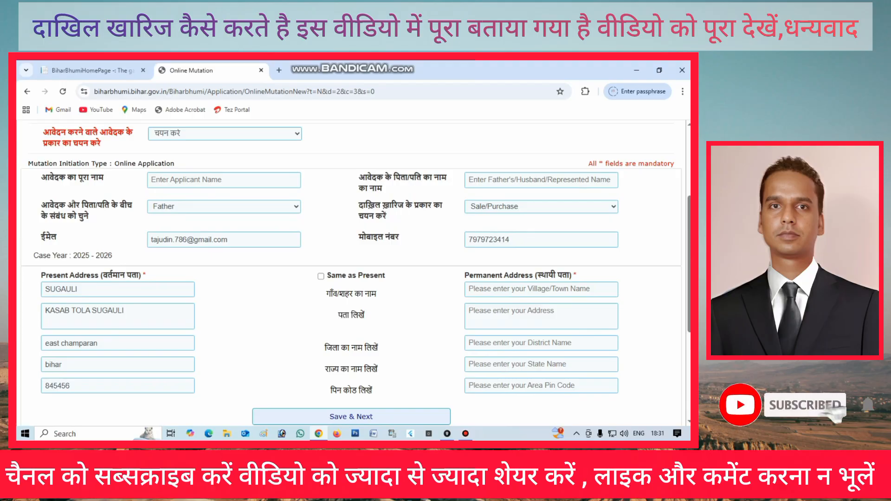
click(321, 276)
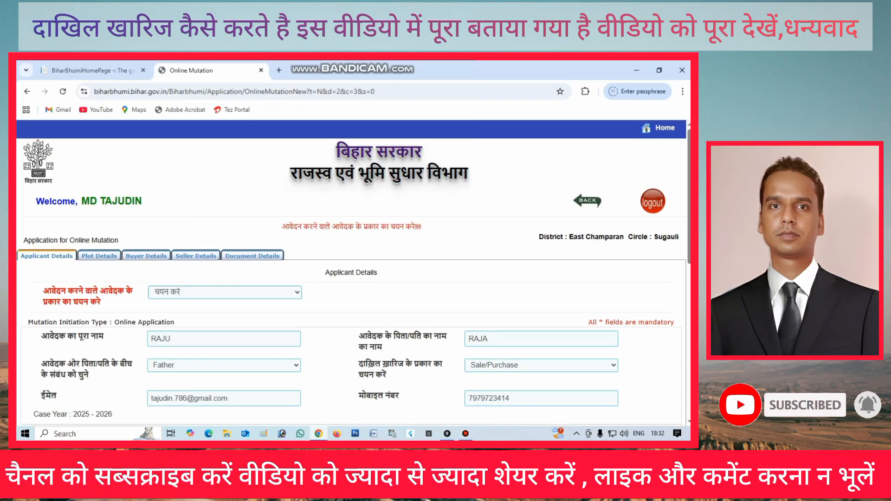
click(225, 292)
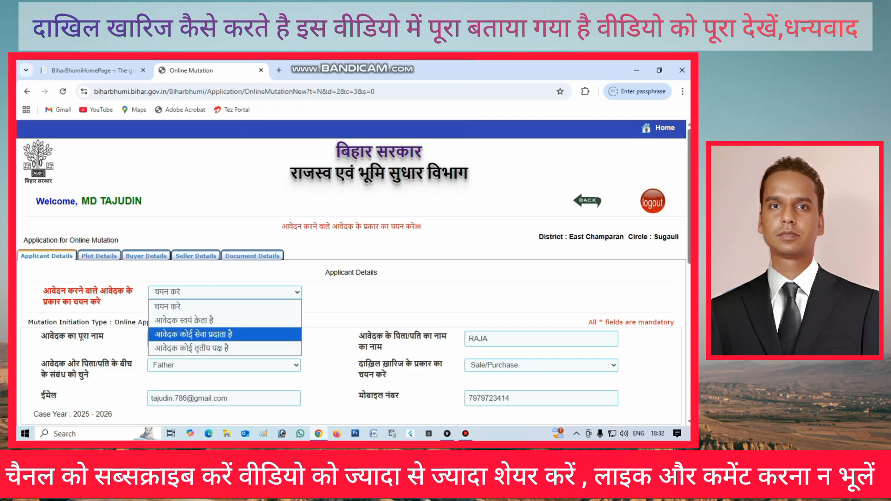
click(193, 335)
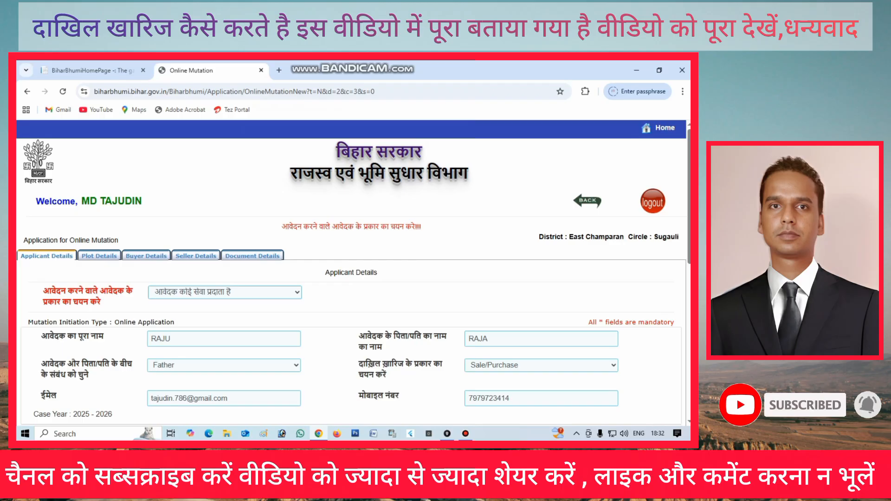
scroll(351, 274, down, 9)
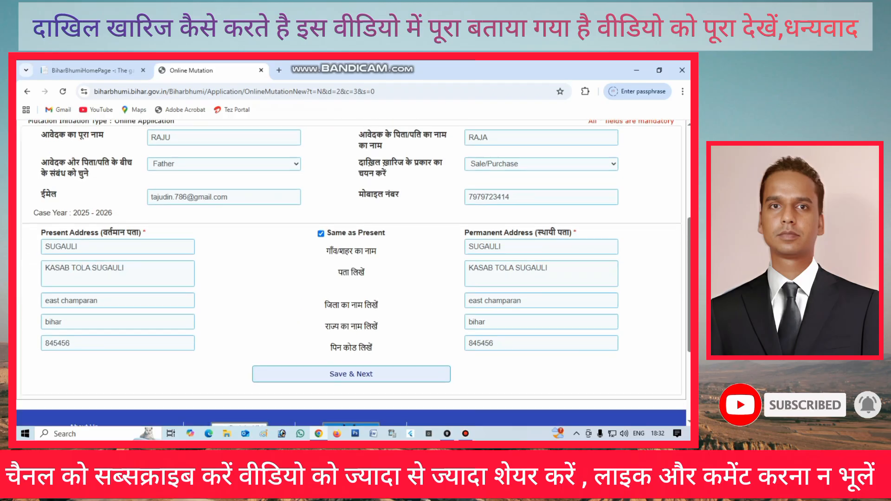
click(350, 228)
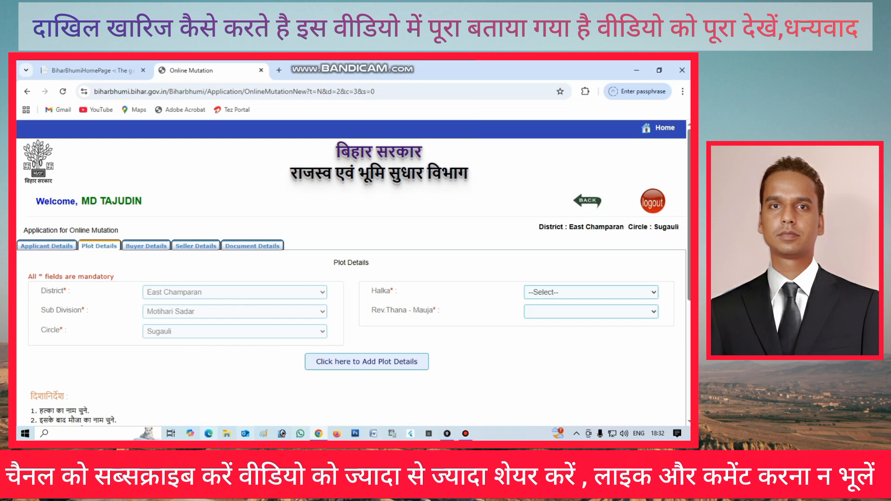
Choose नगर पंचायत as the Halka
scroll(351, 274, down, 1)
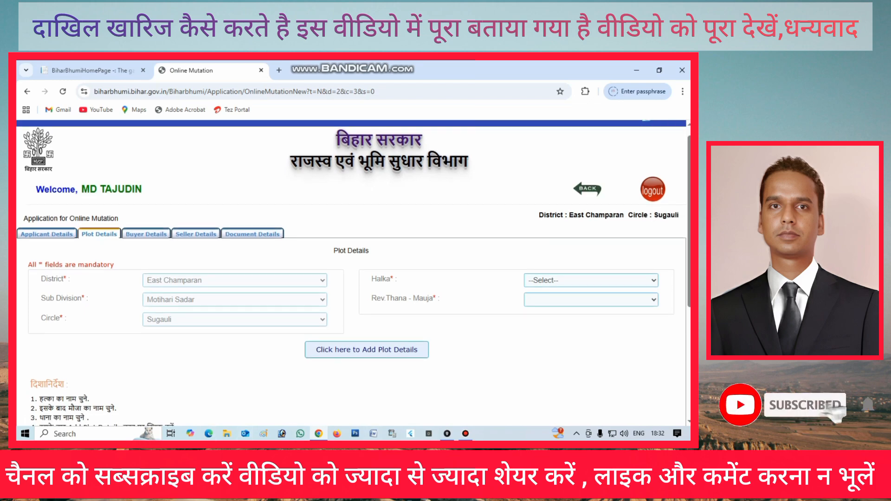
scroll(351, 273, down, 3)
scroll(351, 274, up, 3)
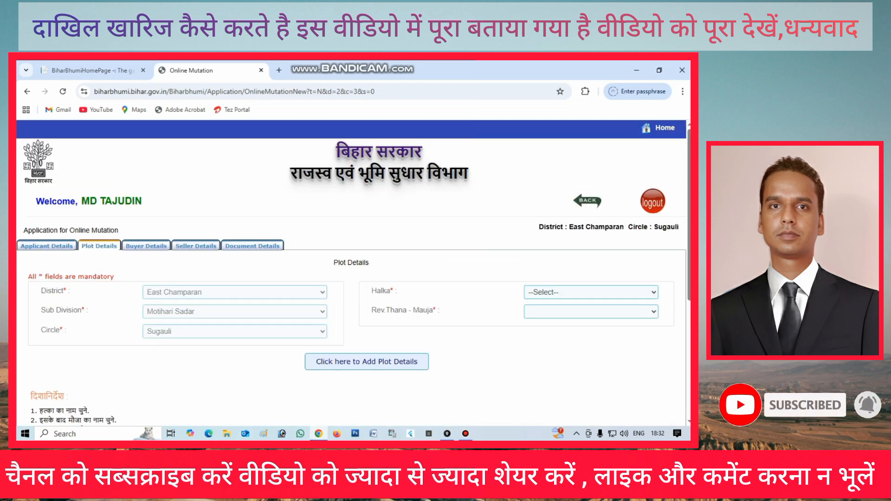
click(591, 292)
scroll(588, 277, down, 1)
click(588, 236)
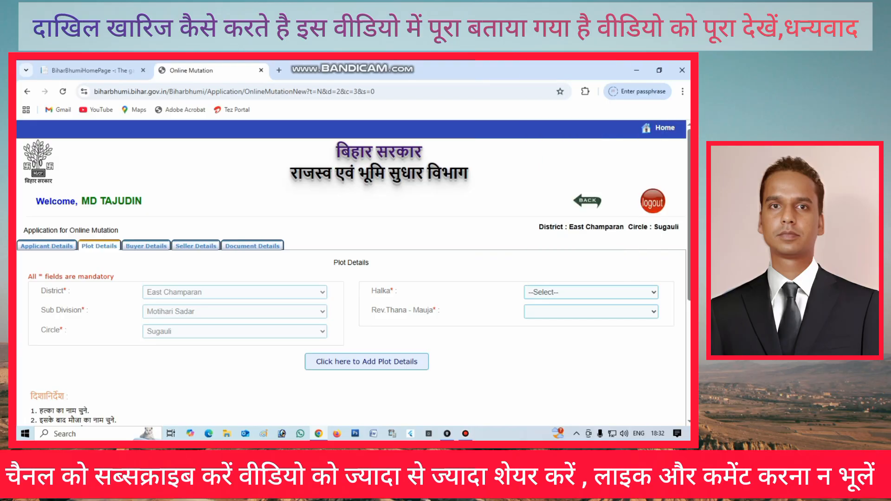
click(591, 292)
scroll(587, 186, down, 2)
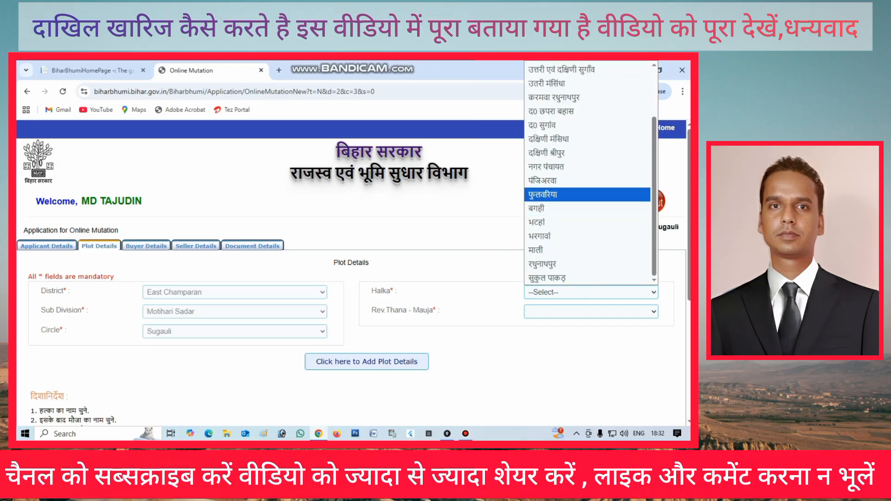
click(588, 167)
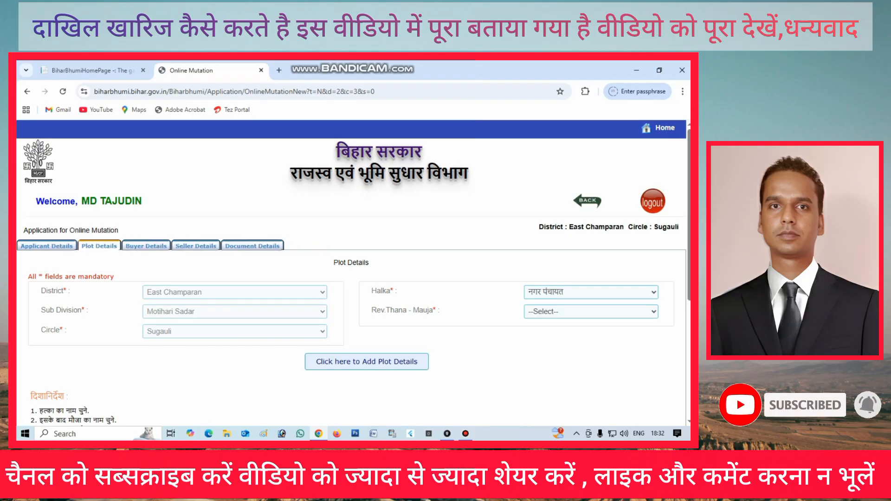
Choose सुगौली(38) as the mauja, begin adding plot details, and open the भाग/पृष्ठ jamabandi lookup
click(591, 312)
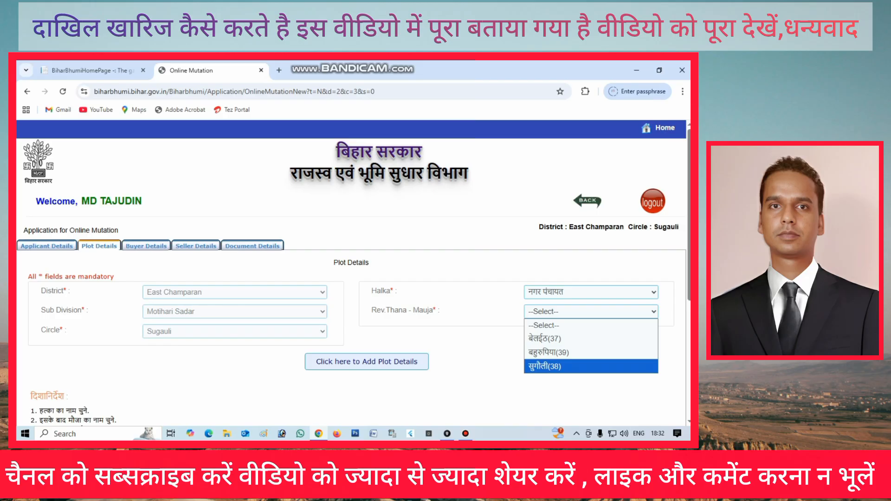
click(591, 366)
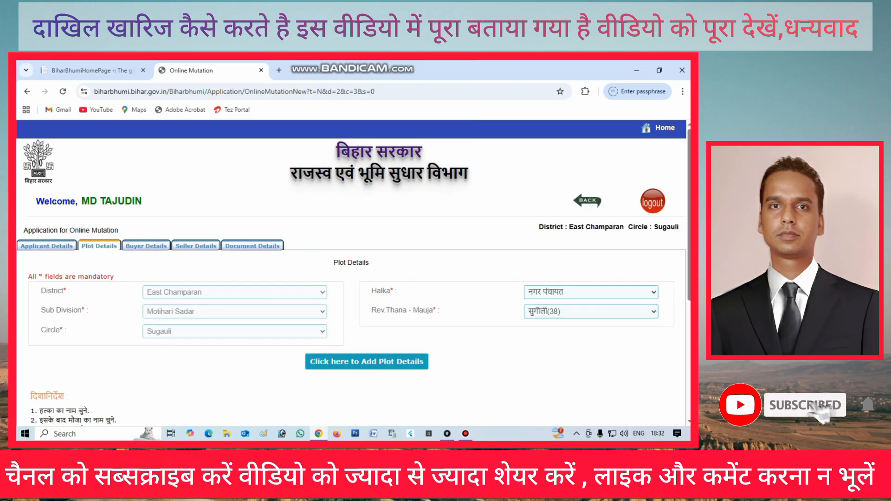
click(367, 362)
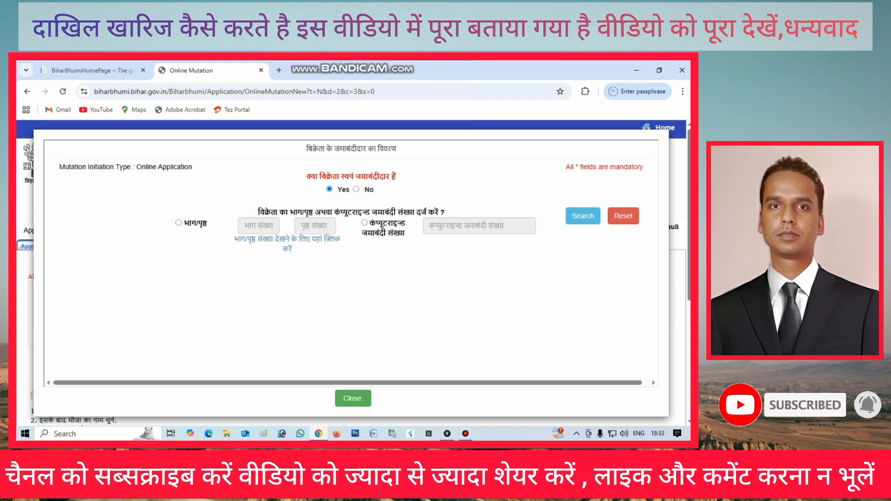
click(287, 239)
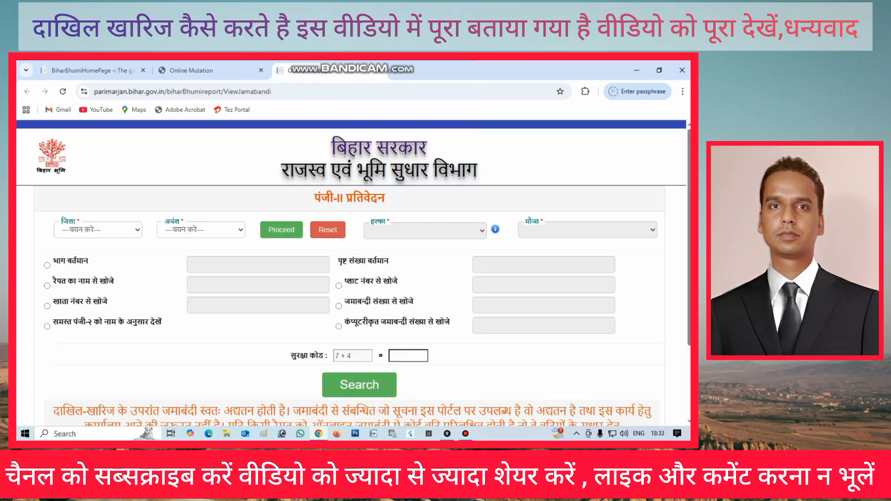
Set the Register-II lookup to East Champaran, Sugauli, halka नगर पंचायत and mauja सुगौली - 38
click(98, 230)
click(88, 366)
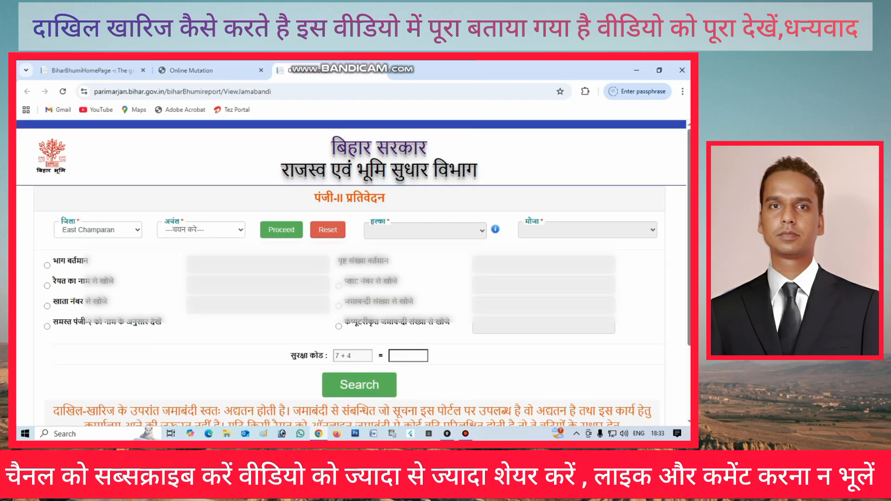
click(201, 230)
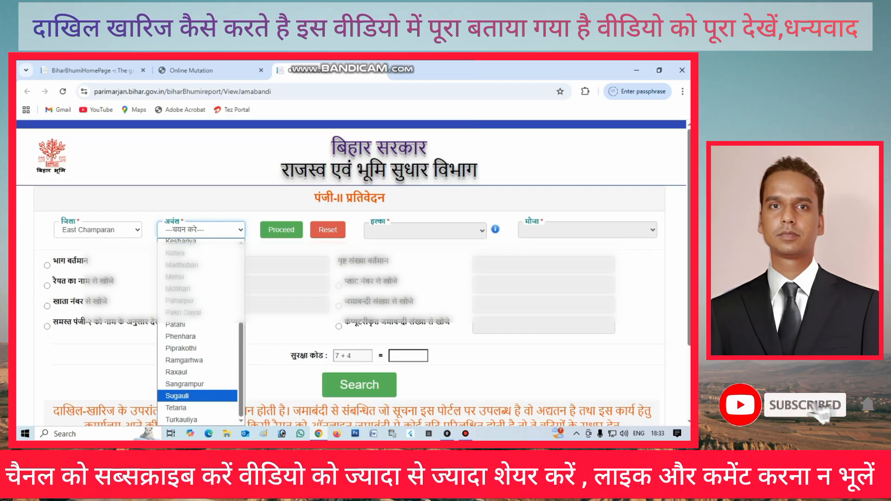
click(199, 394)
click(282, 230)
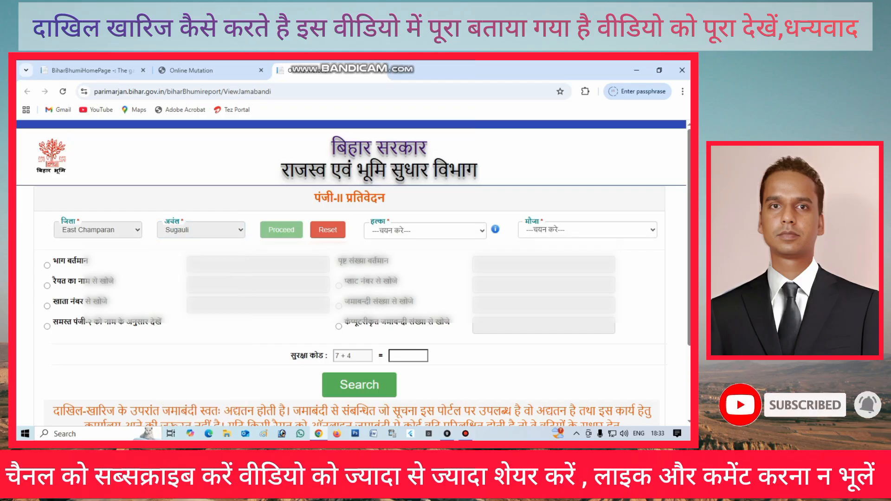
click(425, 231)
scroll(426, 324, down, 2)
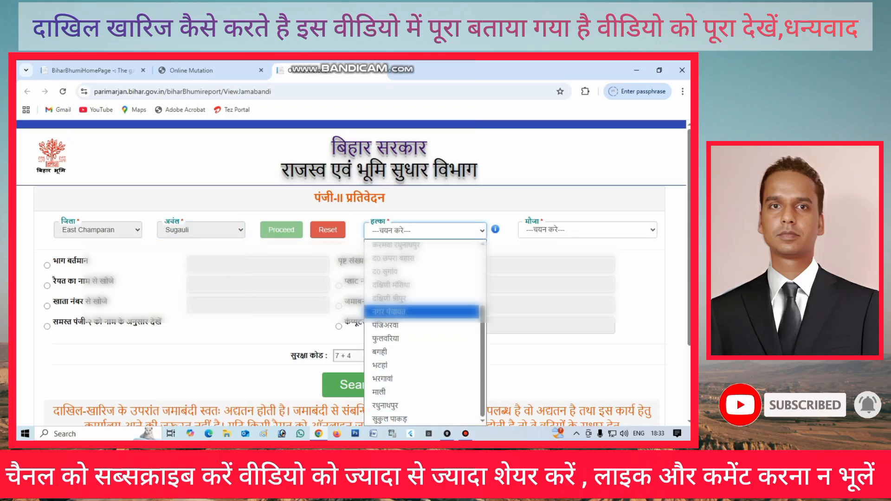
click(389, 312)
click(587, 229)
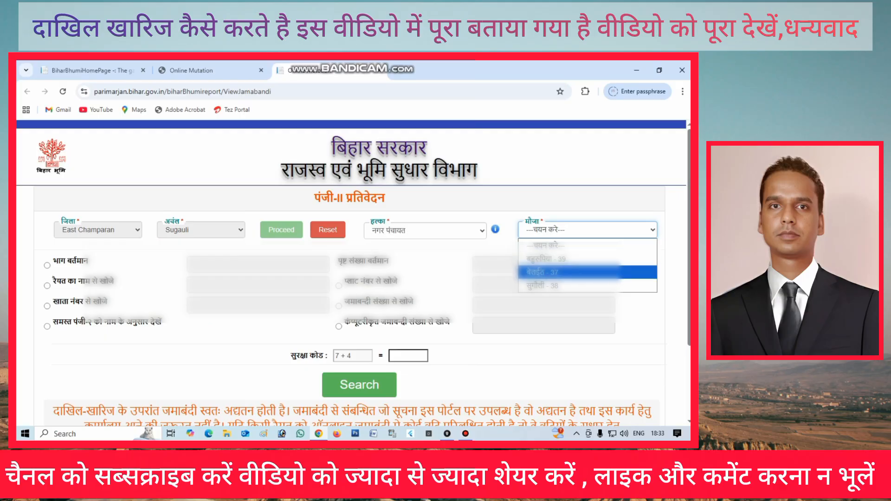
click(543, 286)
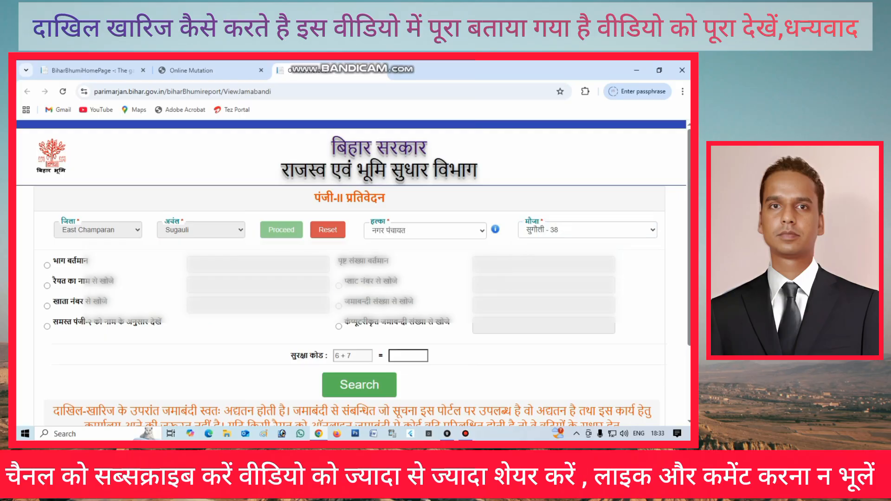
Search the register by plot number 2061 with the security-code answer
click(339, 286)
click(543, 285)
text(2)
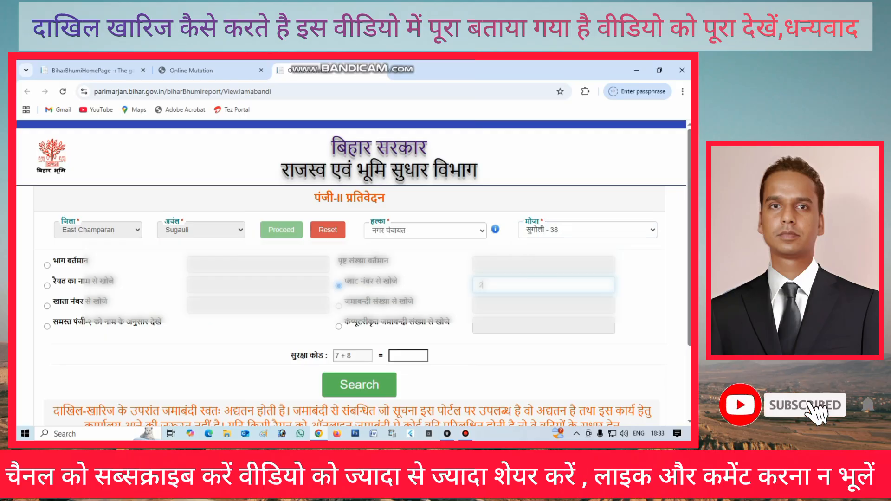
text(061)
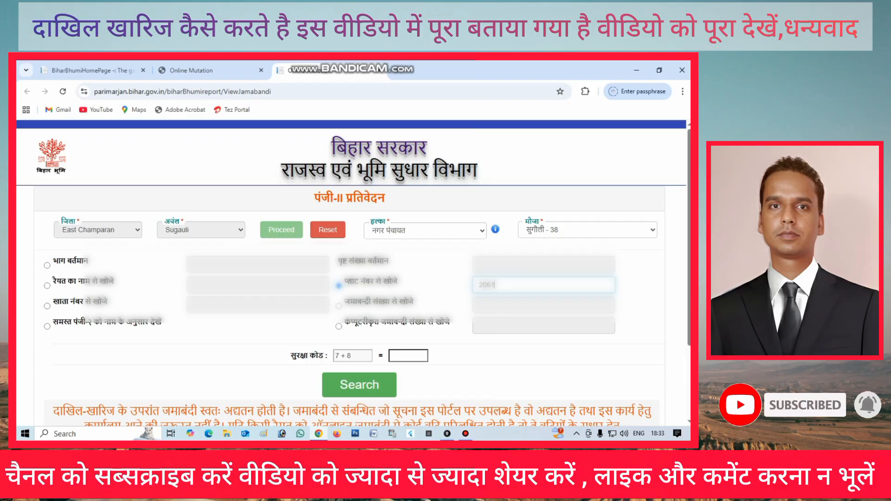
click(409, 356)
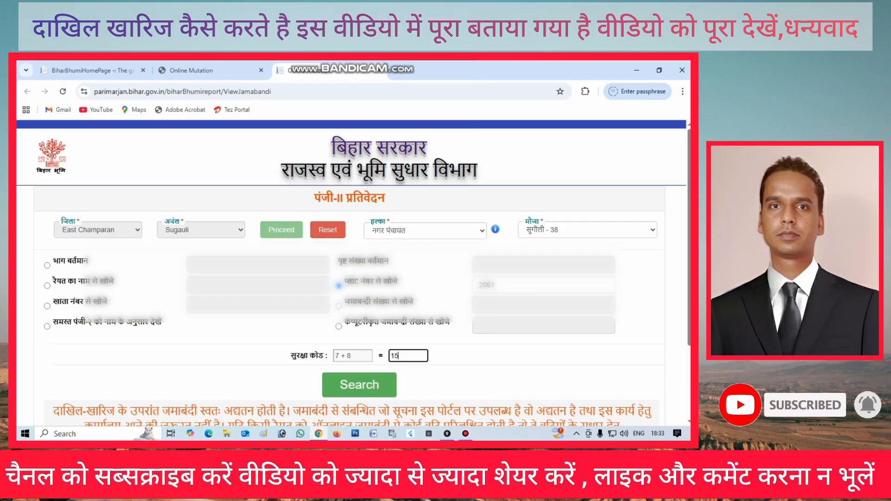
click(359, 385)
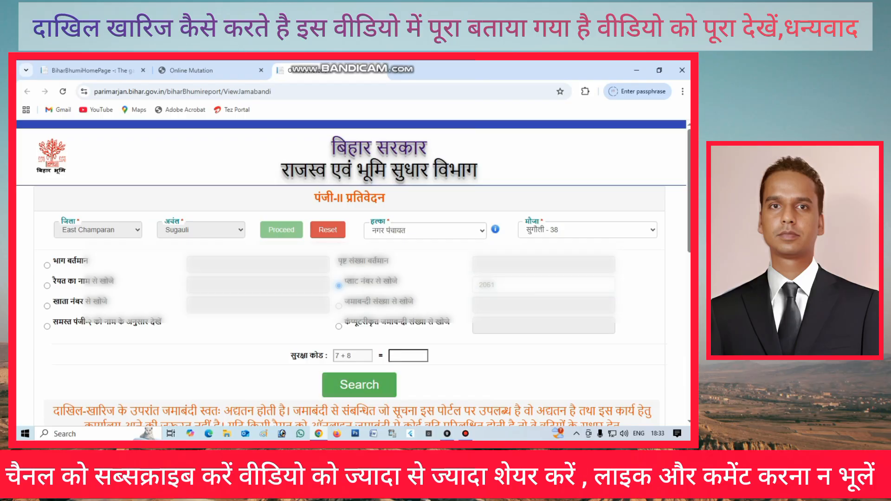
scroll(351, 279, down, 5)
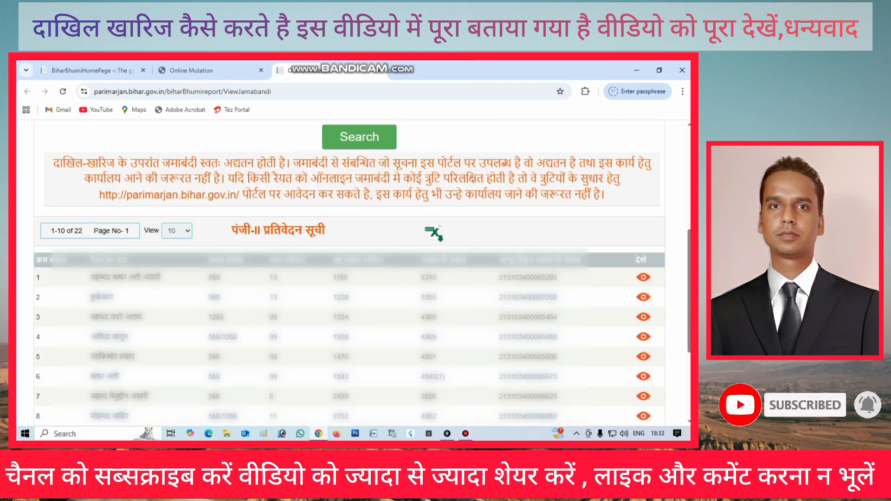
Look up the seller's jamabandi by volume 13 and page 1228 and select the found row
click(191, 71)
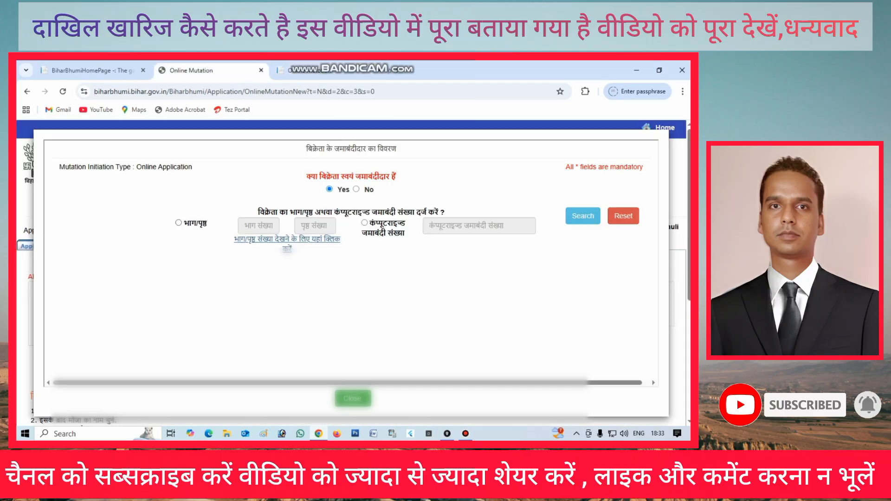
click(178, 223)
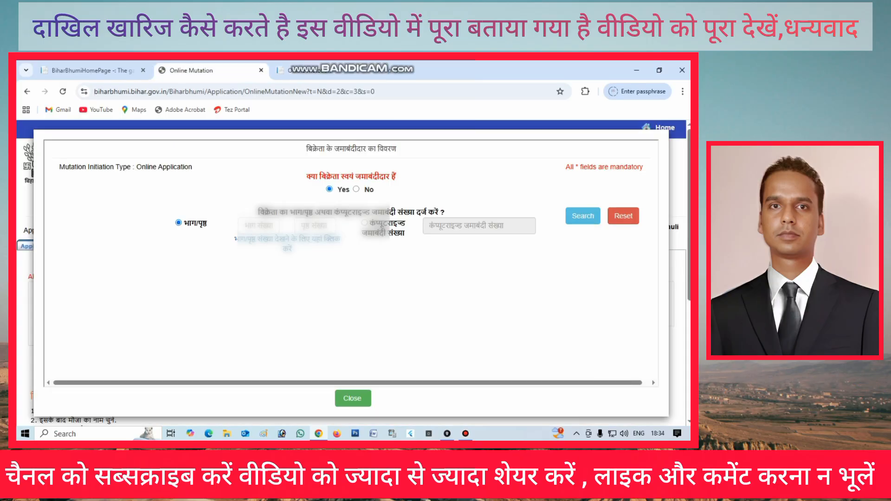
click(258, 226)
text(13)
click(315, 225)
text(12)
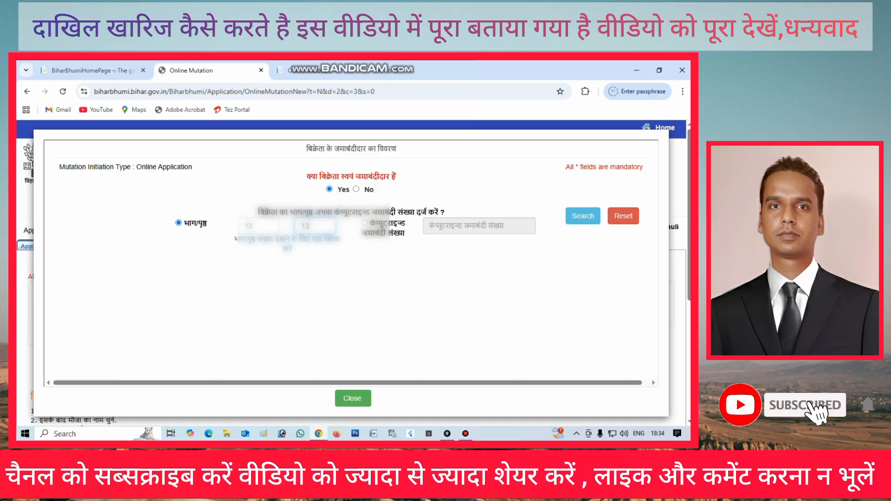
text(28)
click(583, 216)
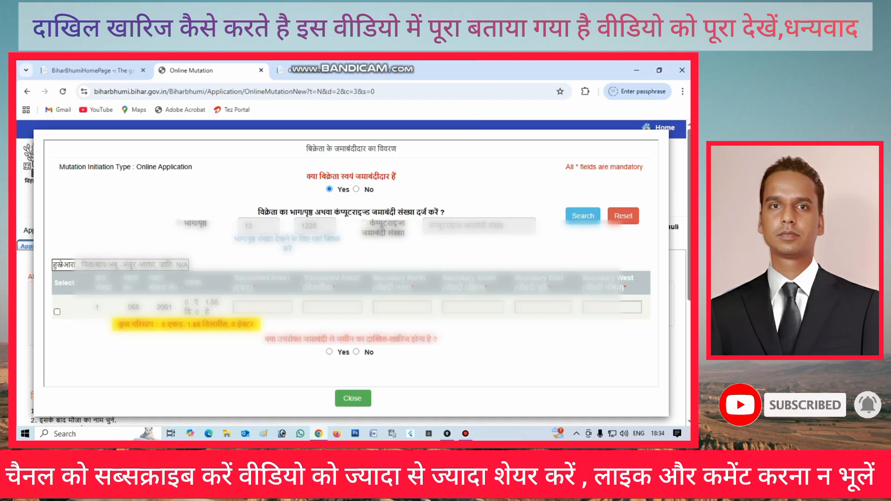
click(57, 312)
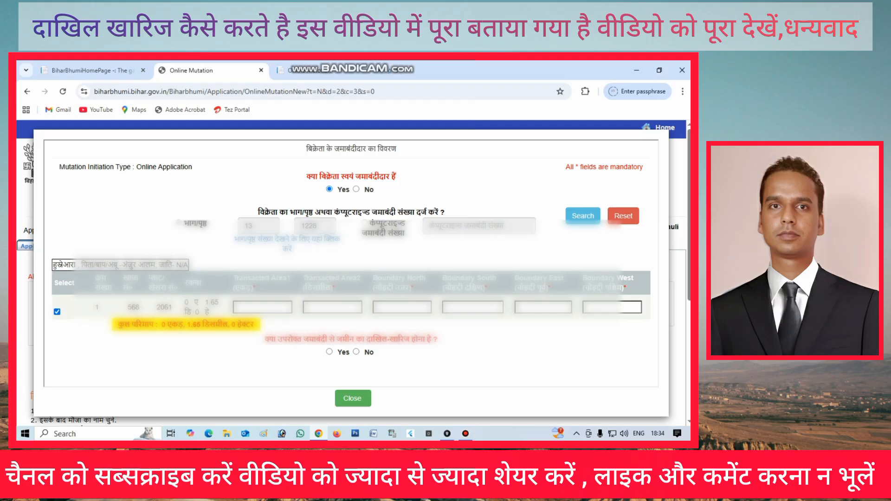
Enter transacted area 0 acre 1 decimal, the four boundary neighbours, and answer Yes to mutation
click(262, 307)
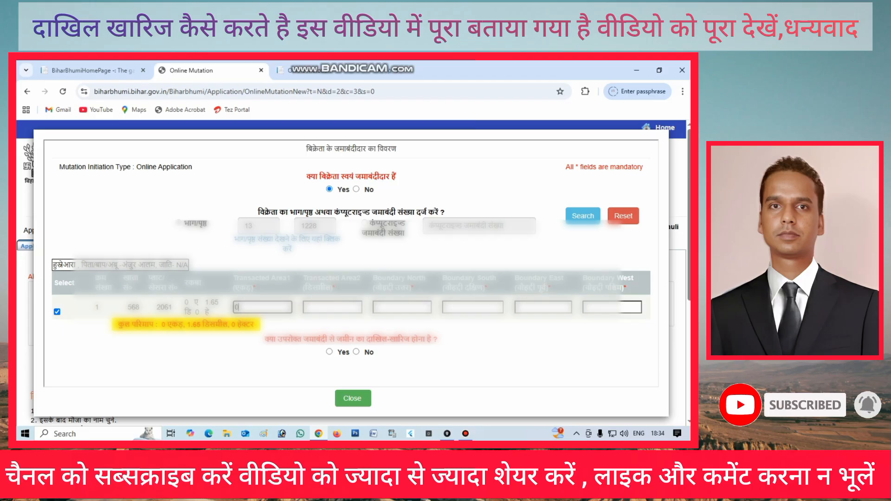
click(332, 307)
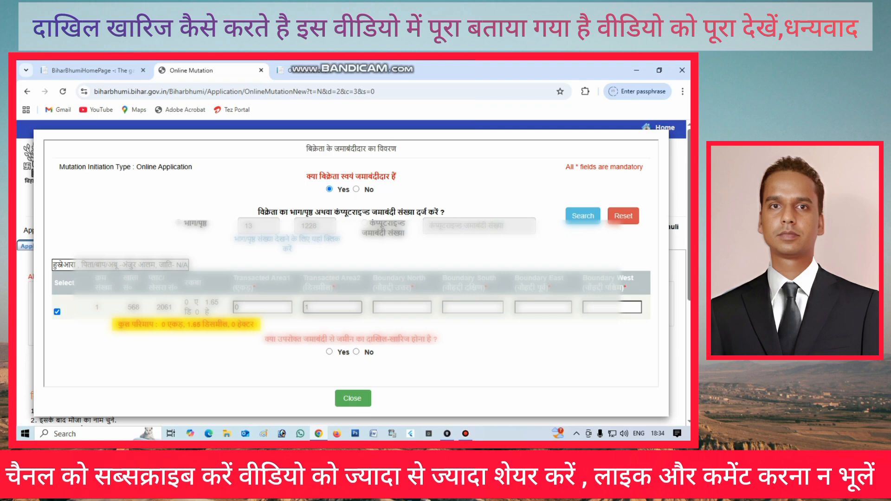
click(402, 308)
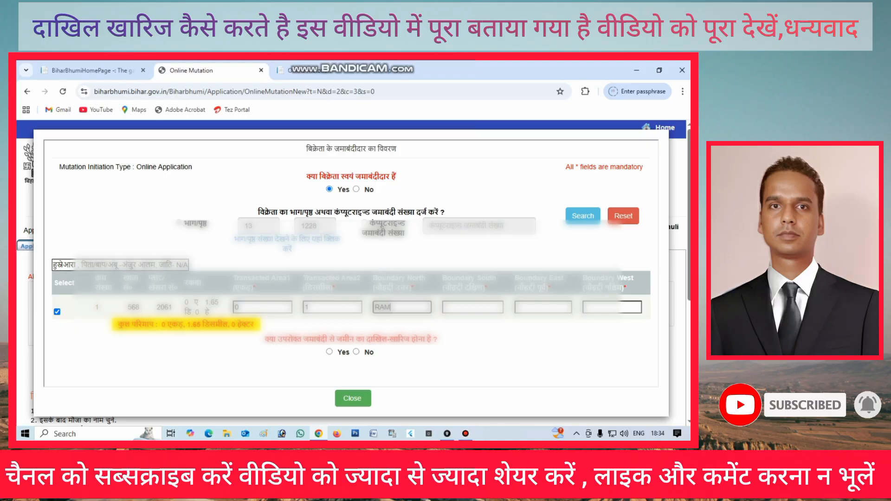
click(473, 307)
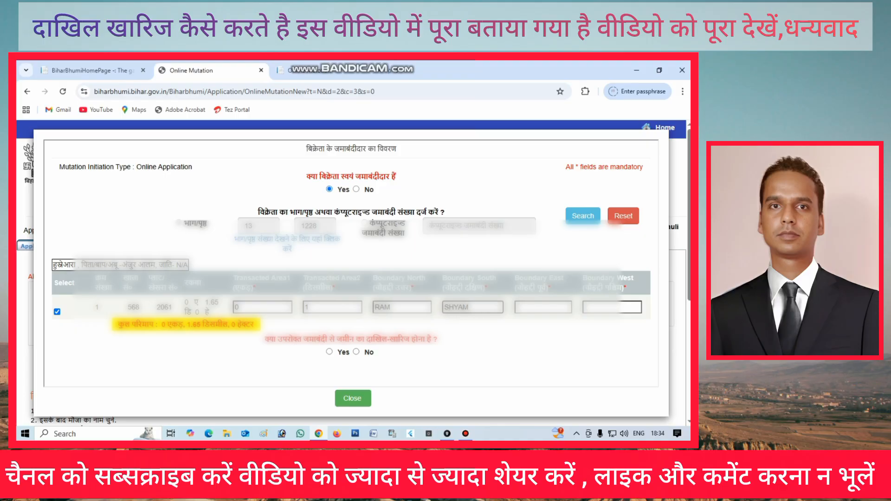
click(543, 308)
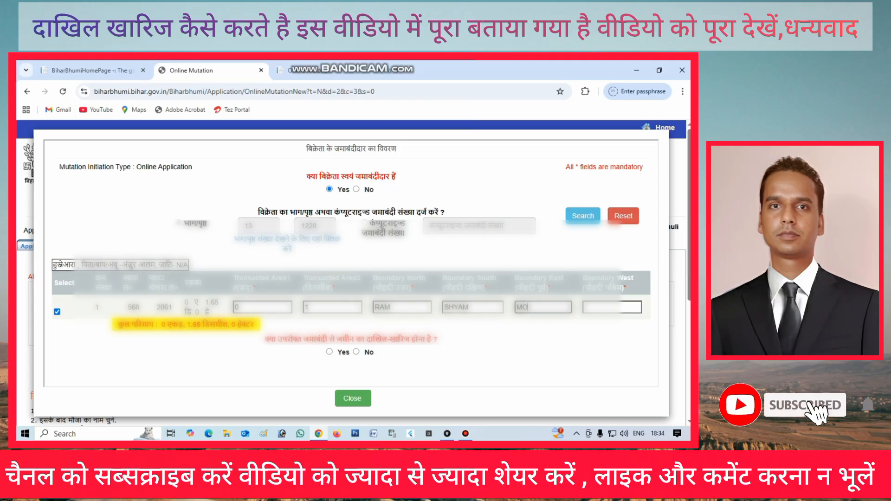
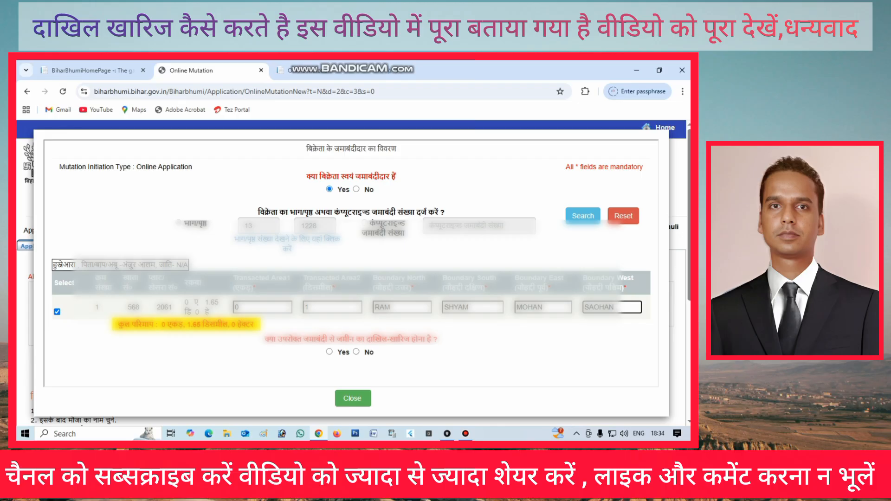
click(329, 352)
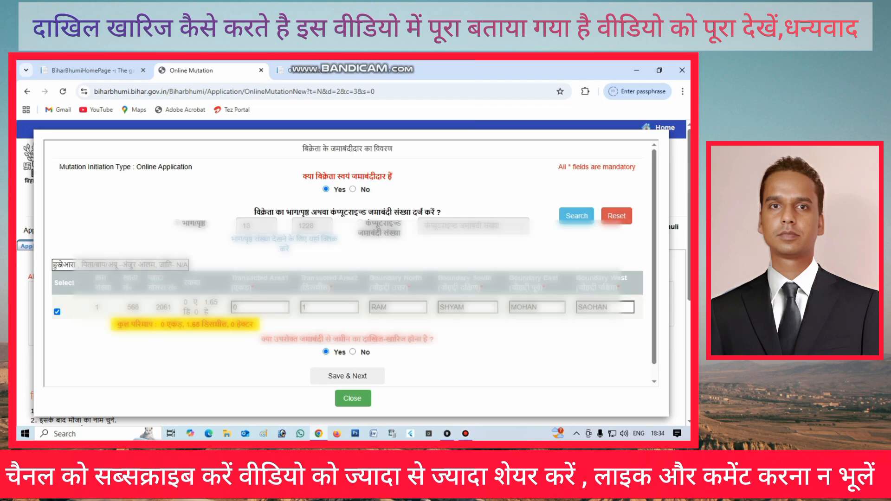
Save the seller's jamabandi plot entry and close the details window
click(347, 376)
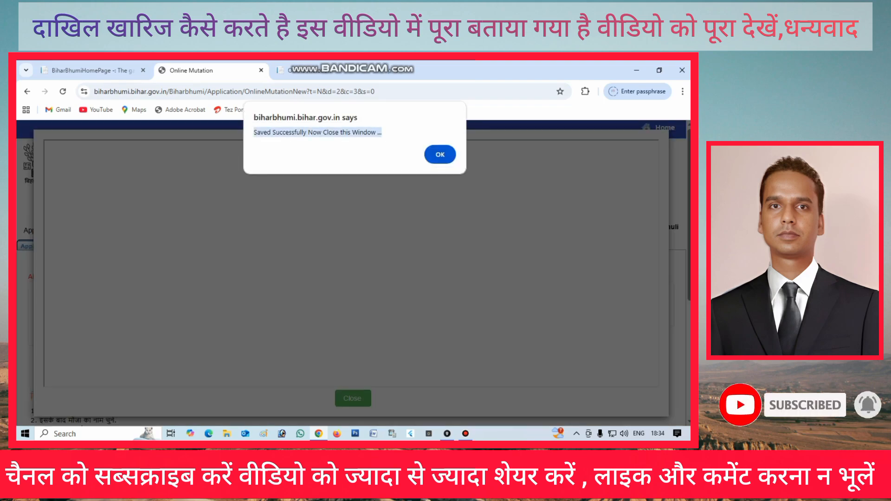
key(Return)
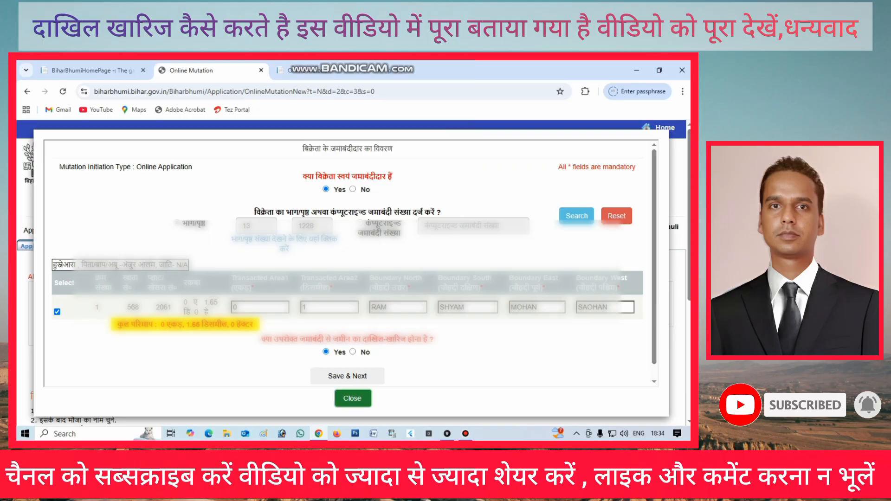
click(352, 399)
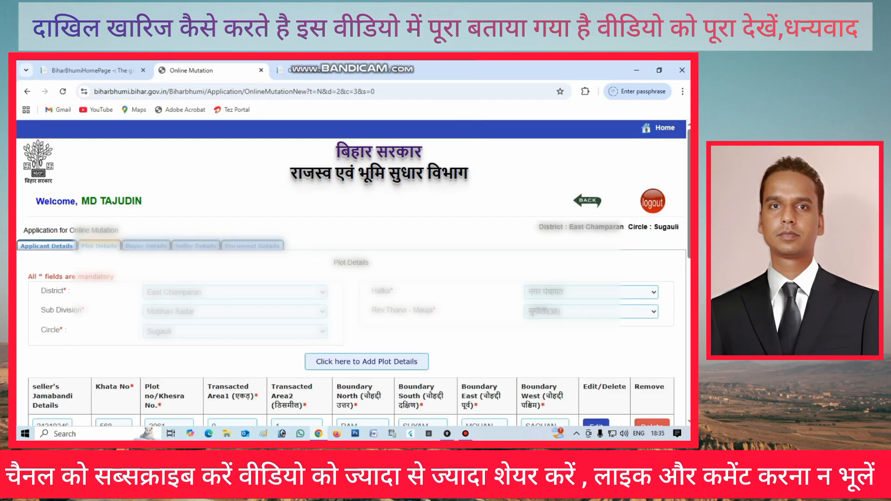
Accept the घोषणापत्र declaration on the Plot Details tab
scroll(351, 273, down, 3)
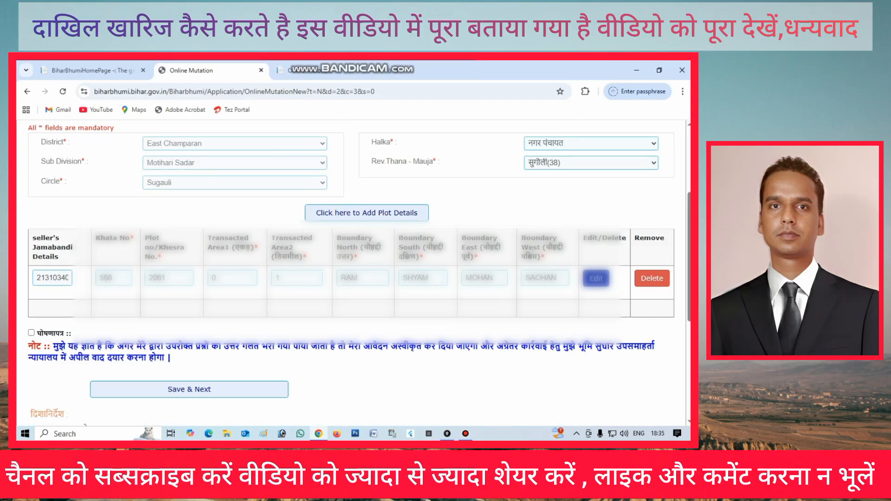
click(31, 333)
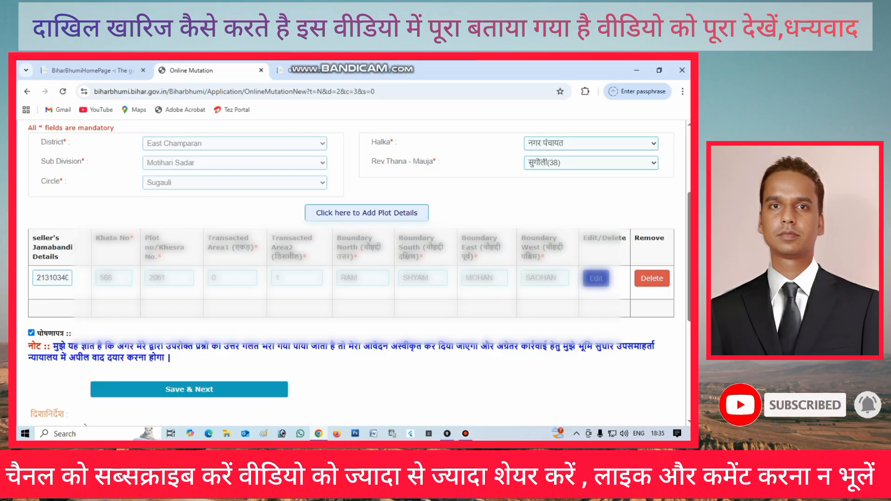
scroll(353, 274, up, 3)
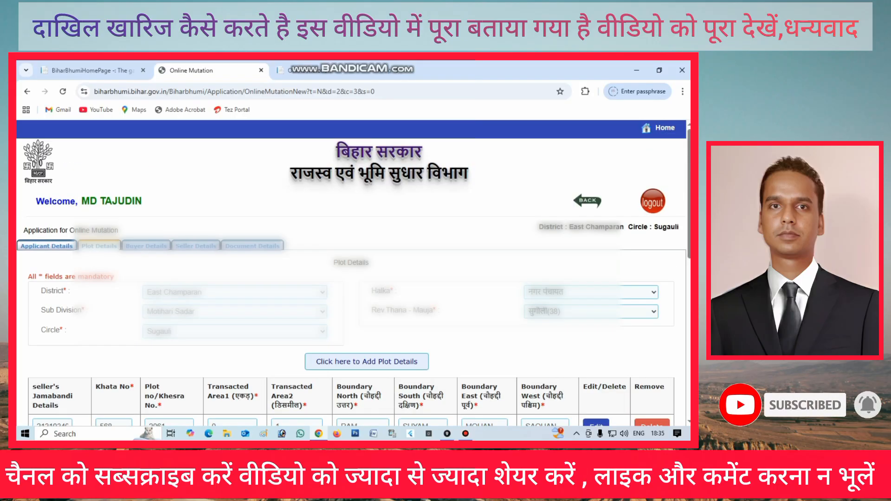
scroll(353, 273, down, 2)
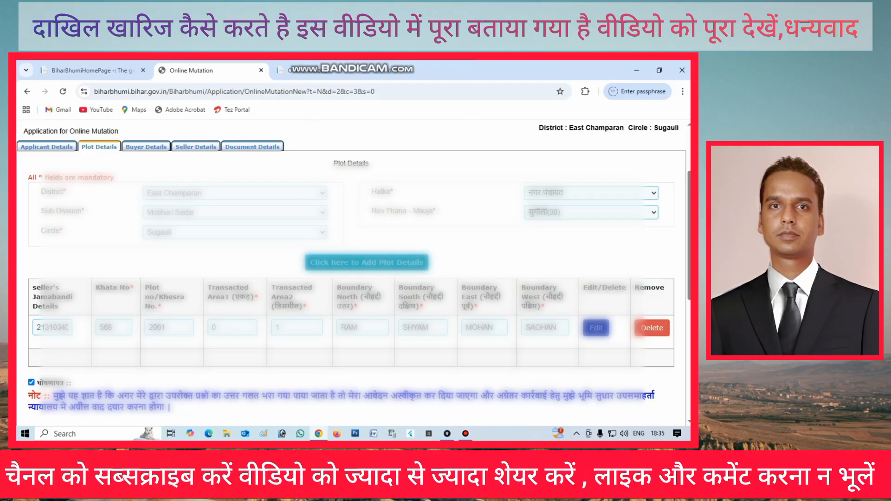
scroll(353, 274, down, 2)
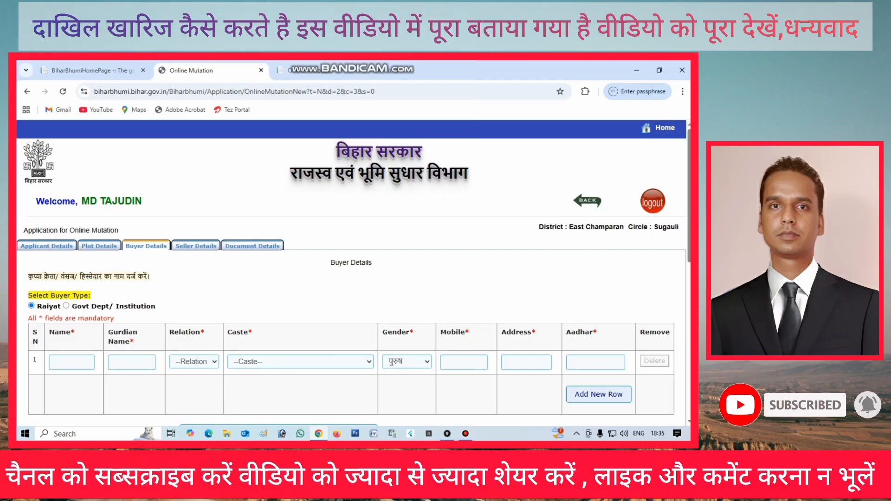
After reviewing Applicant Details, enter the buyer's name in row 1 and move to the guardian field
scroll(353, 274, down, 2)
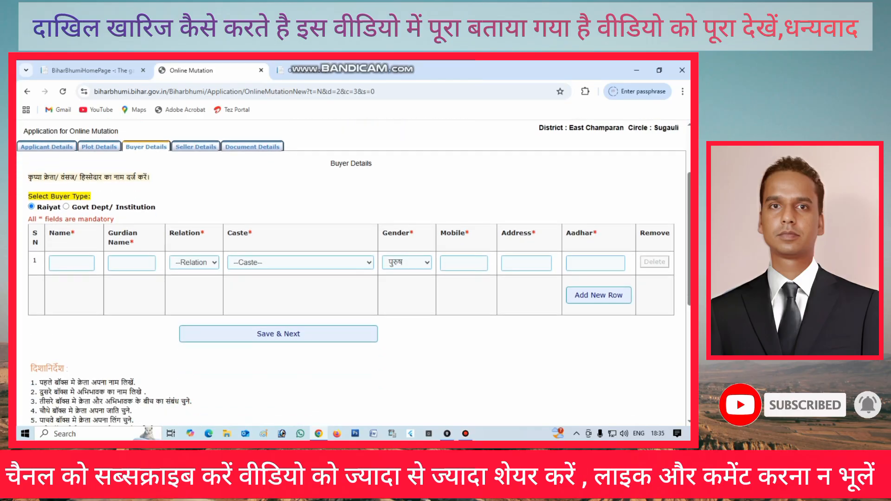
click(47, 148)
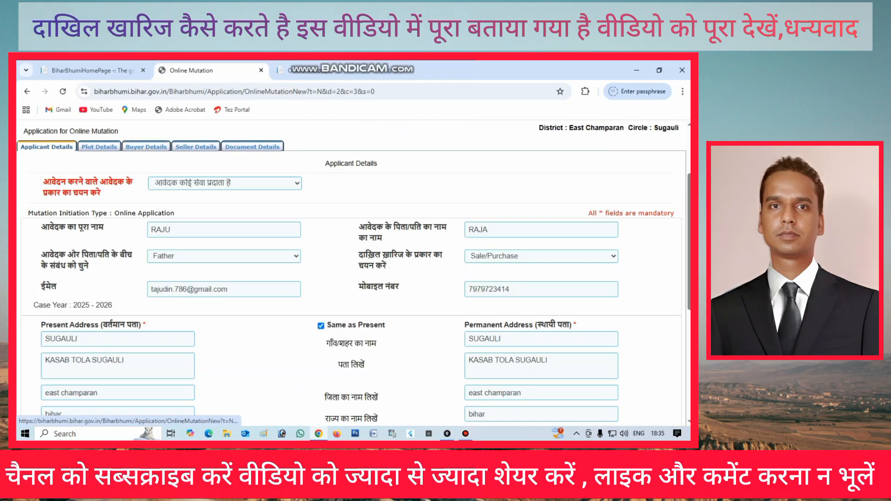
click(145, 146)
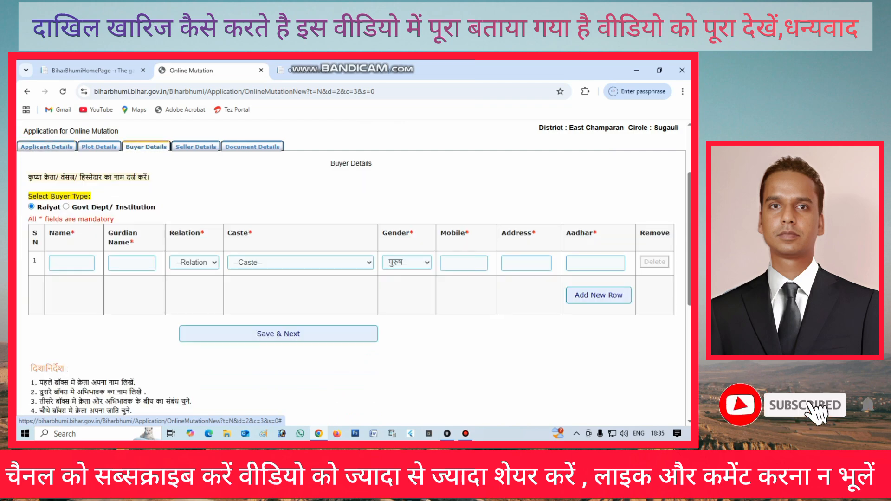
click(72, 263)
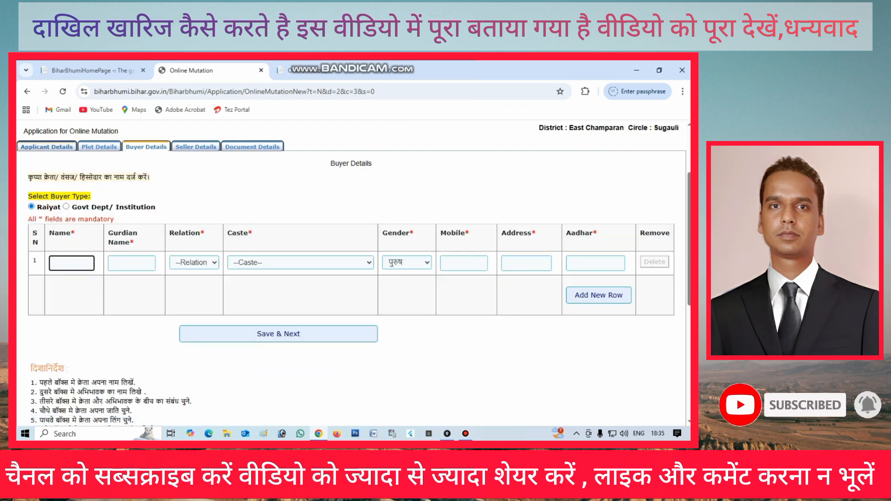
click(46, 147)
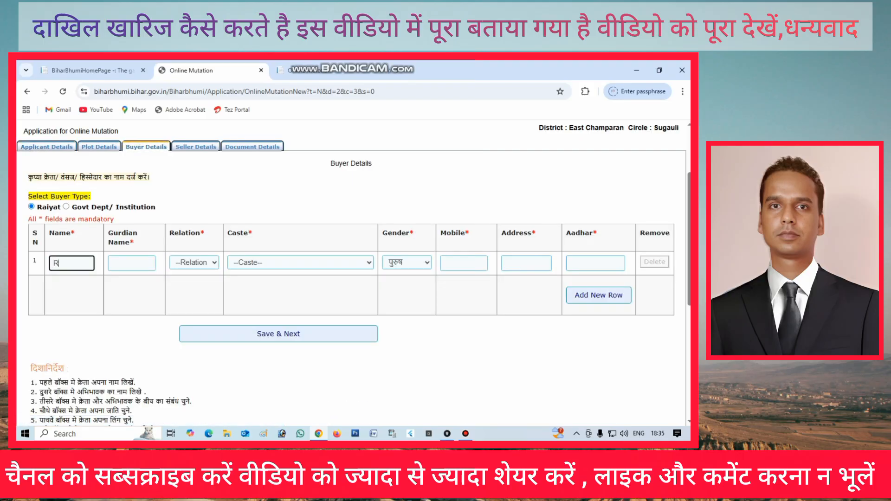
text(AJU)
key(Tab)
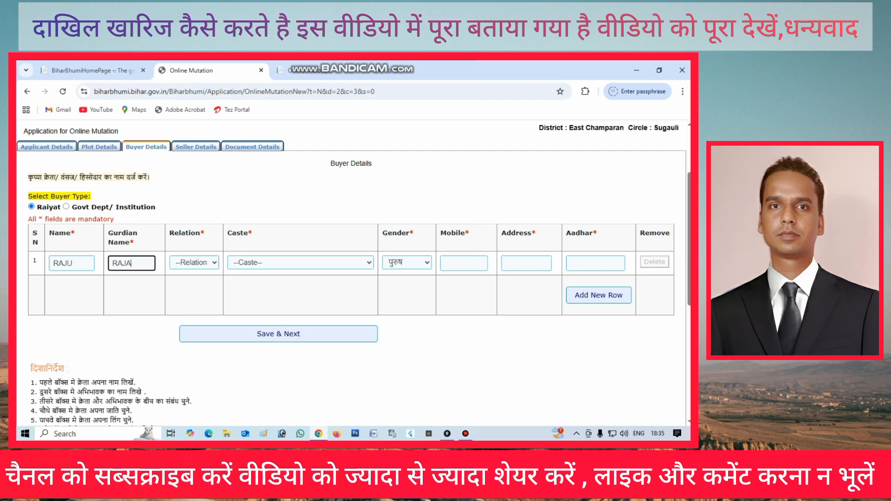
Set the buyer's relation to पिता/बाप/अबू, pick the caste, and enter the Aadhaar number
click(194, 263)
scroll(200, 191, down, 6)
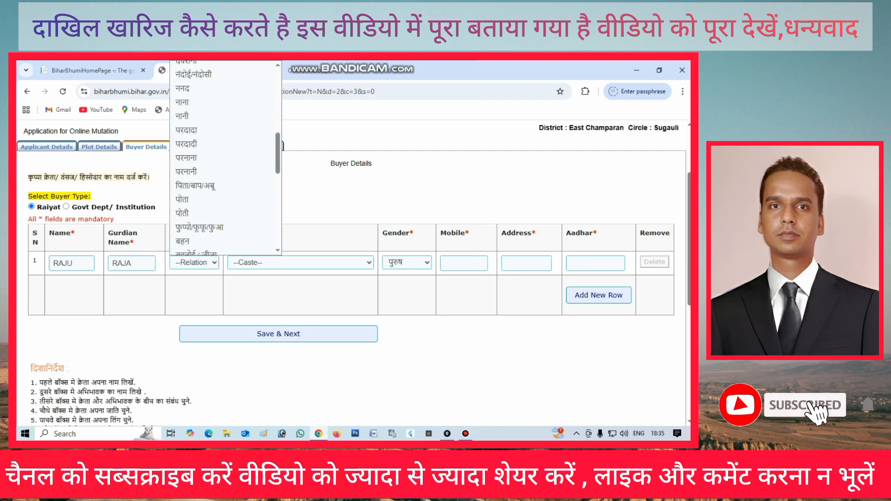
click(196, 185)
click(301, 262)
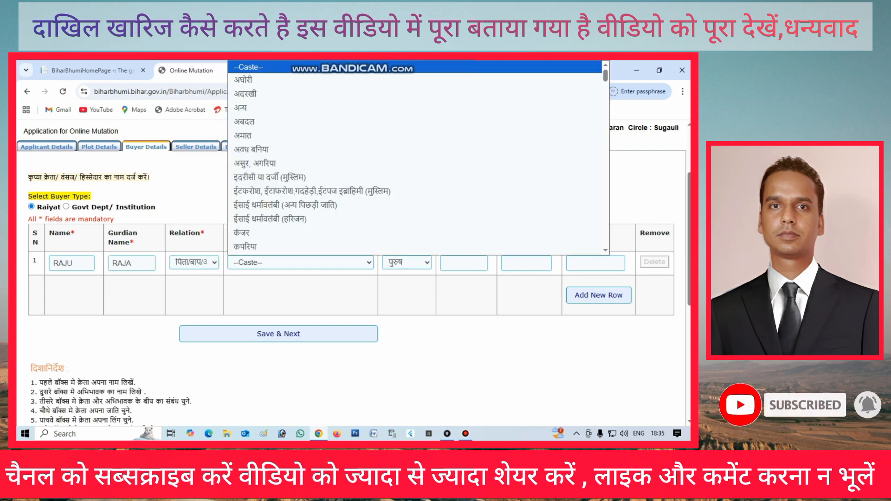
scroll(260, 163, down, 10)
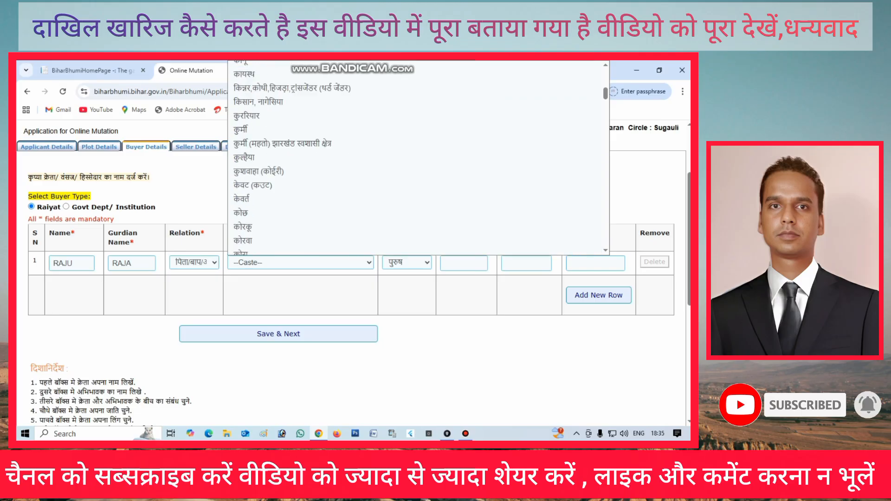
scroll(301, 158, up, 10)
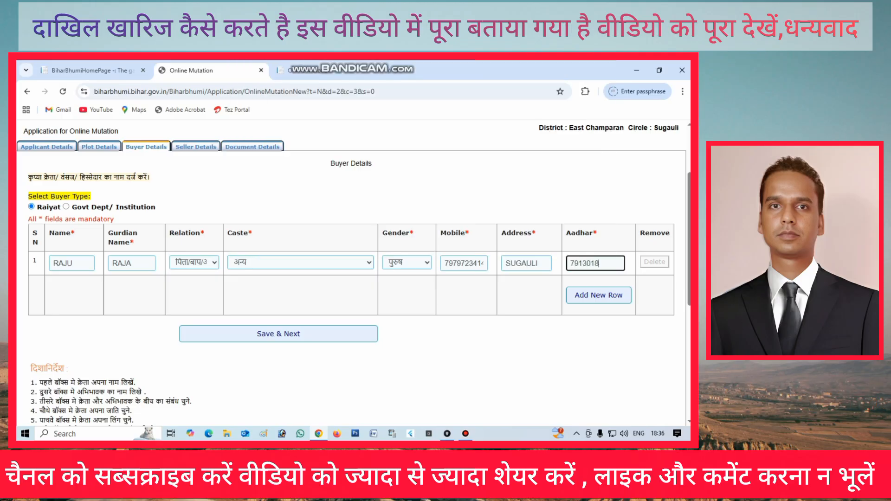
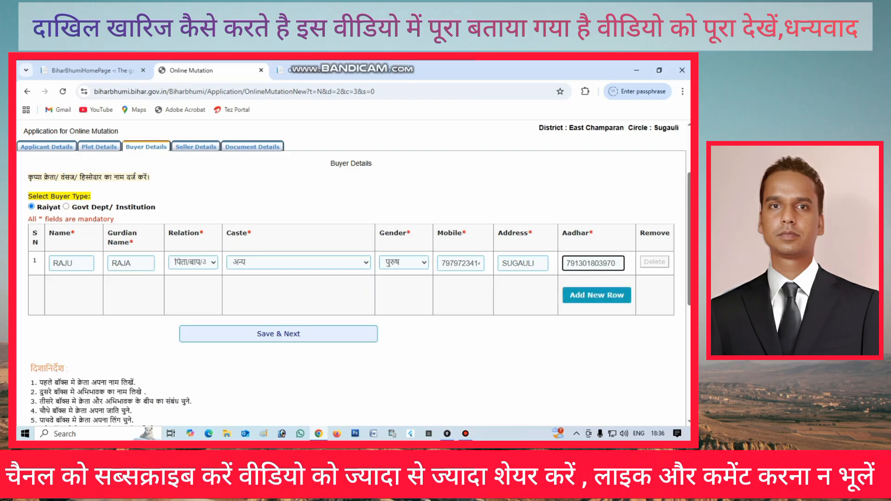
Delete the empty second buyer row and save the buyer details to reach Seller Details
click(597, 296)
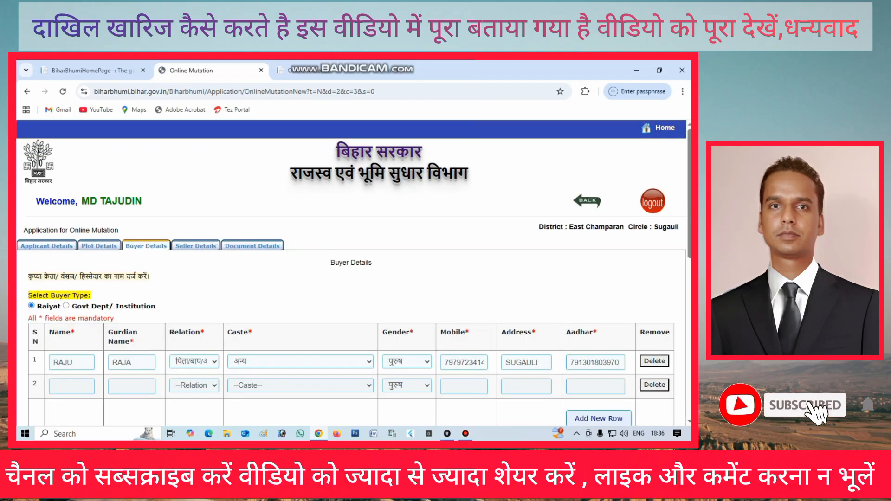
scroll(352, 274, down, 3)
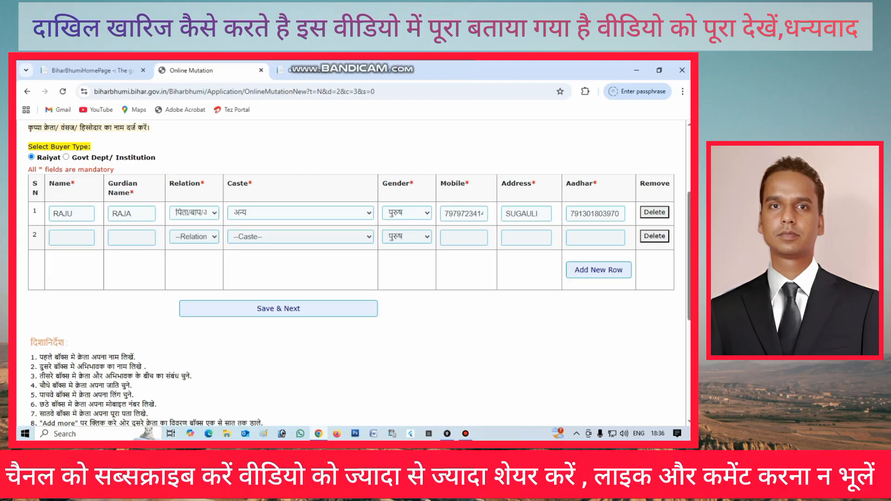
click(655, 237)
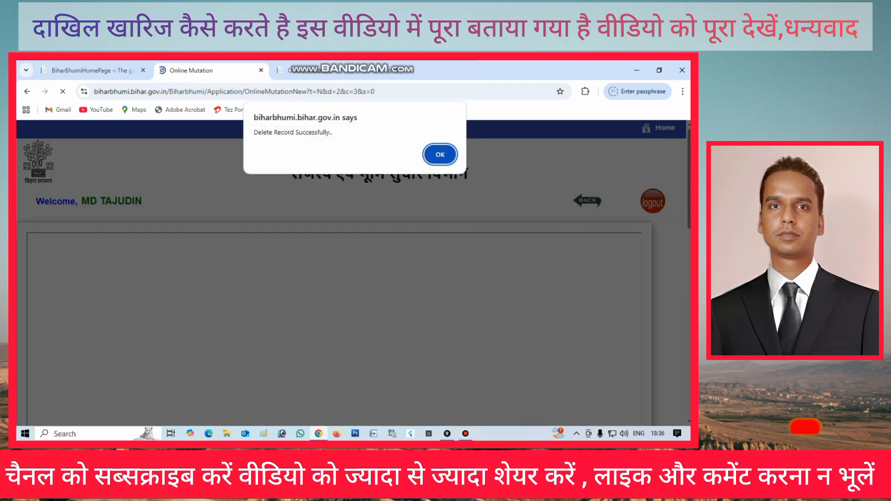
click(440, 155)
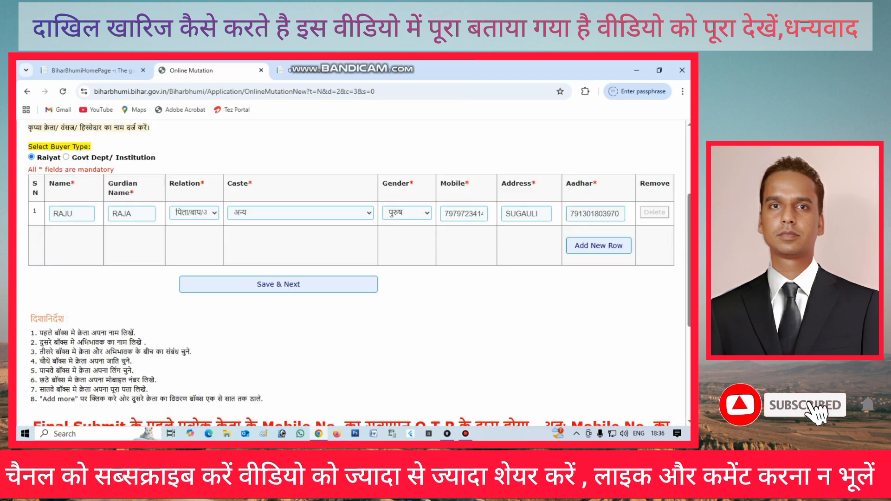
click(279, 284)
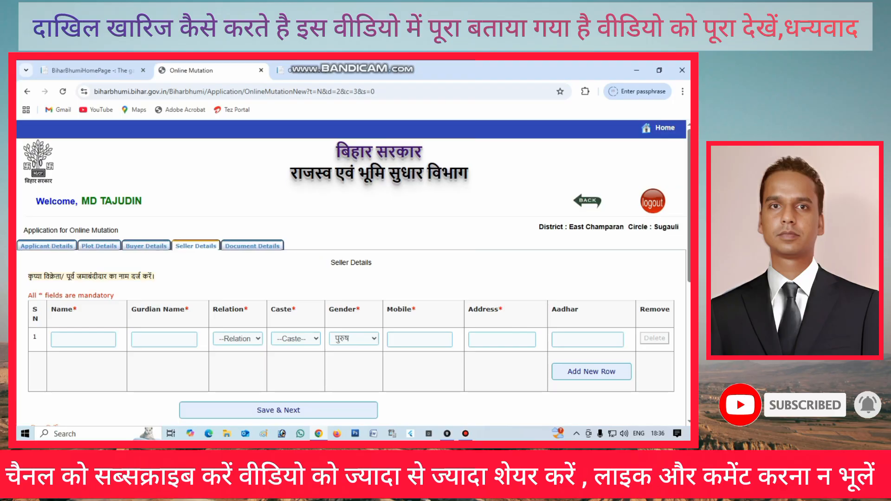
Type the seller's name in row 1, then begin the seller's guardian name
scroll(353, 273, down, 1)
click(83, 290)
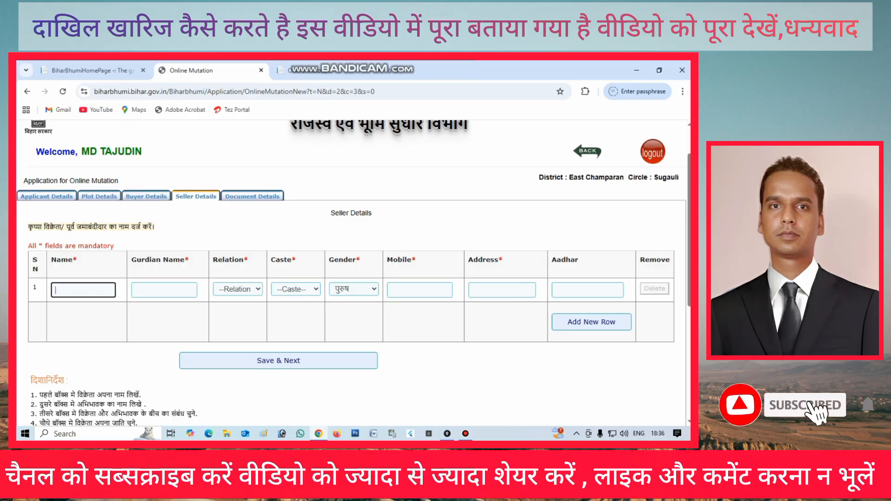
click(165, 291)
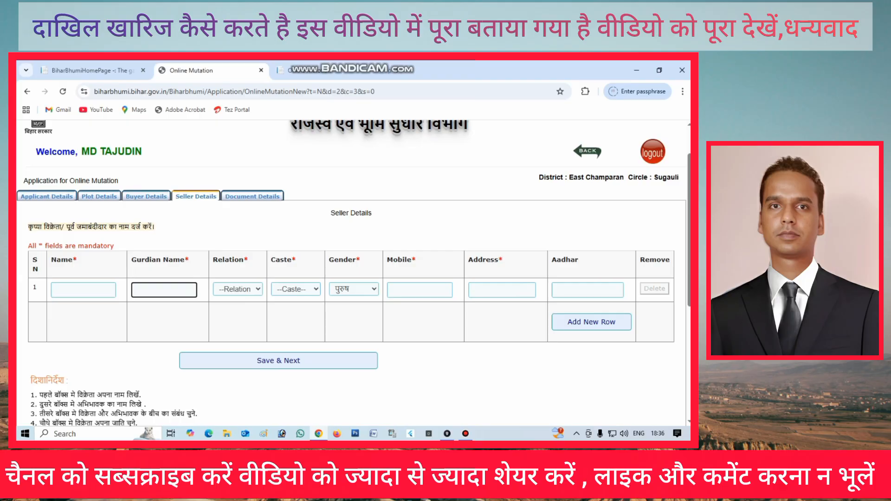
click(84, 291)
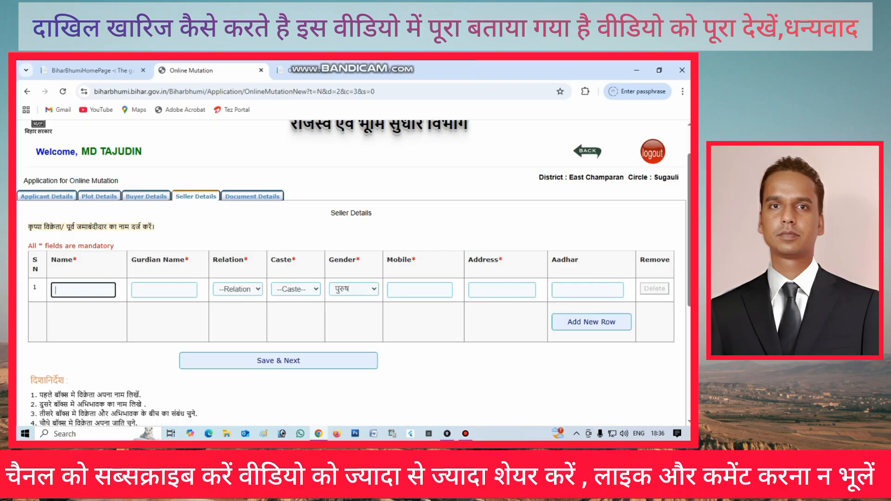
text(MOHAN)
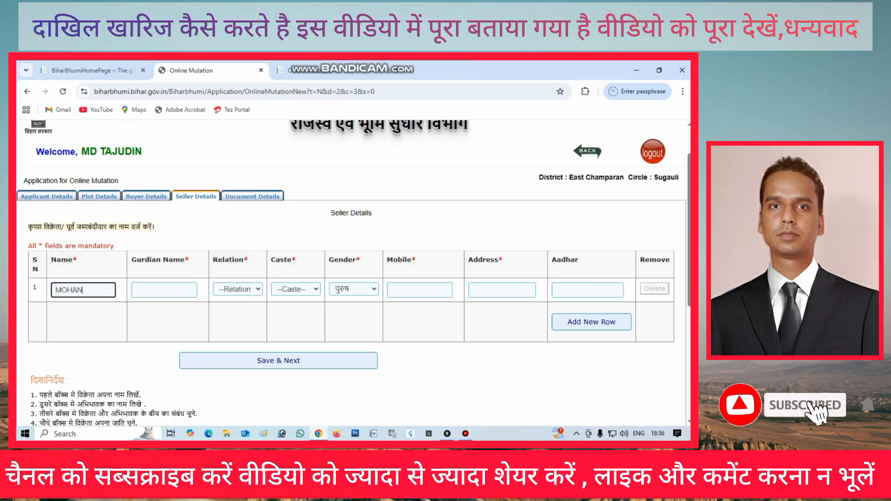
click(163, 290)
text(SOHAN)
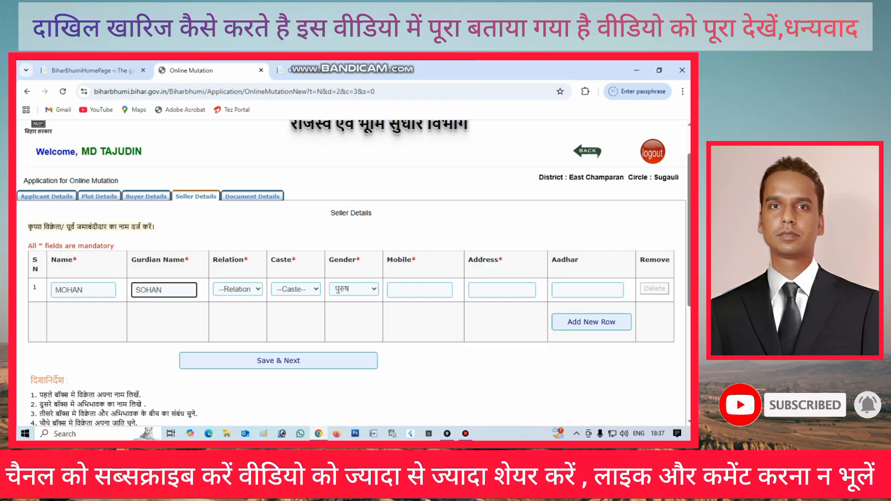
Set the seller's Relation and Caste both to अन्य
click(238, 289)
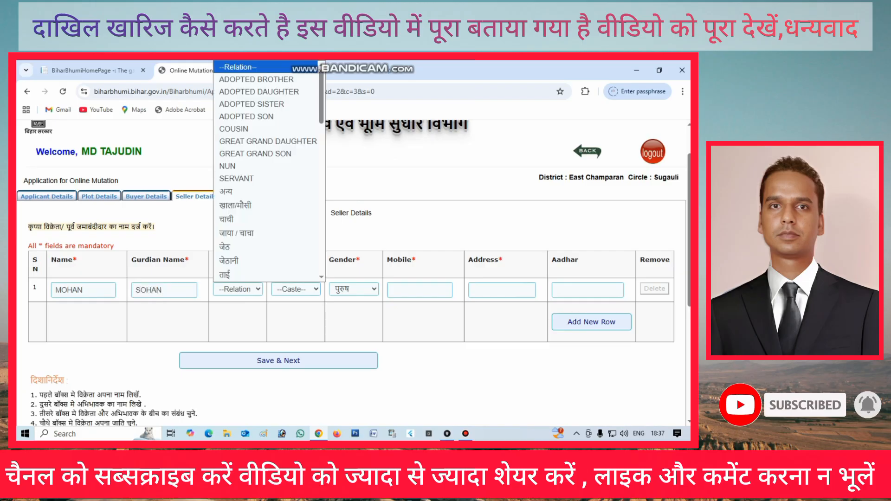
click(237, 192)
click(296, 289)
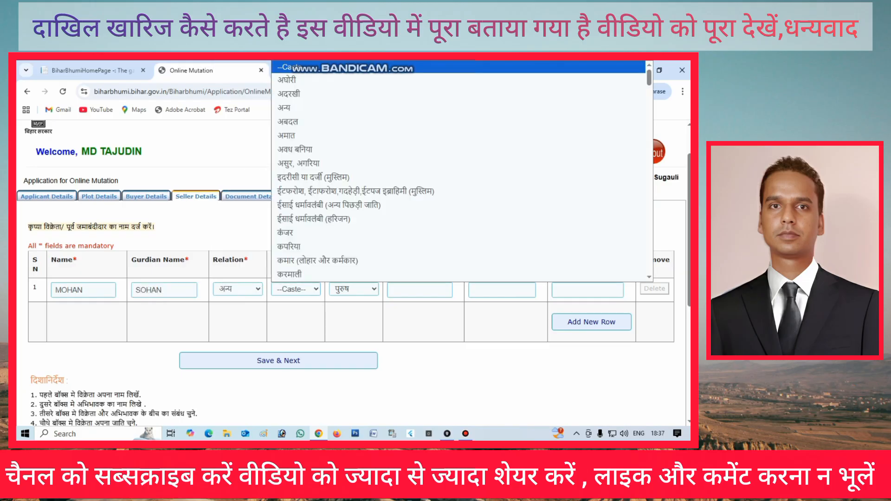
click(287, 107)
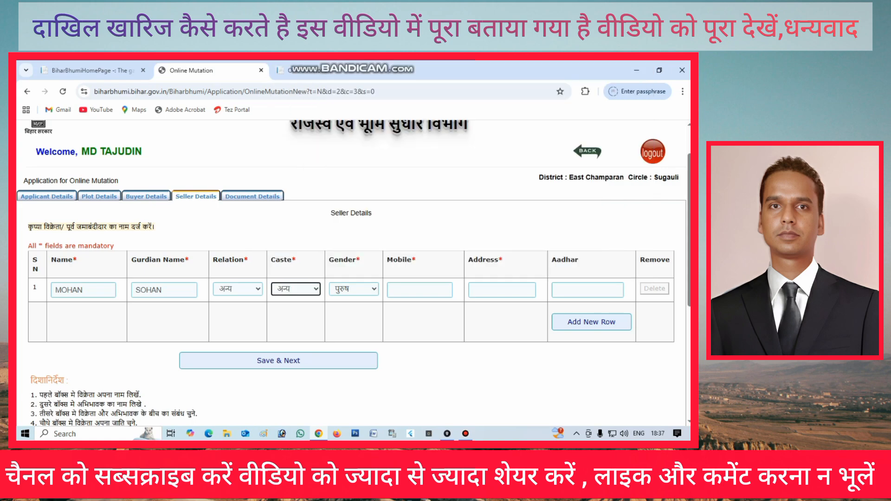
Enter the seller's mobile number and address, then Save & Next to the Document Details tab
click(420, 290)
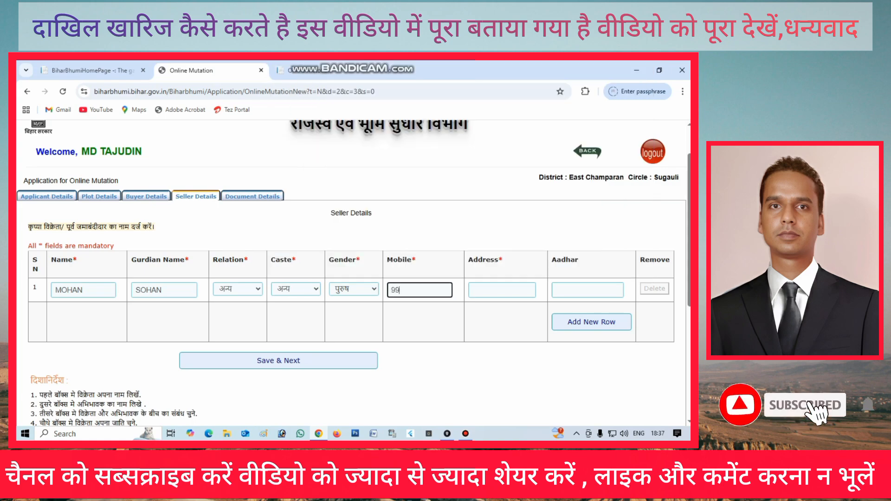
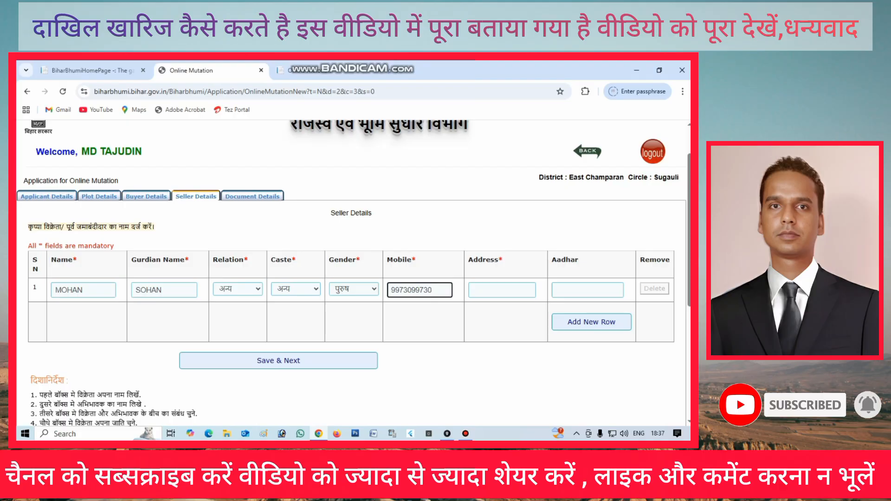
click(502, 290)
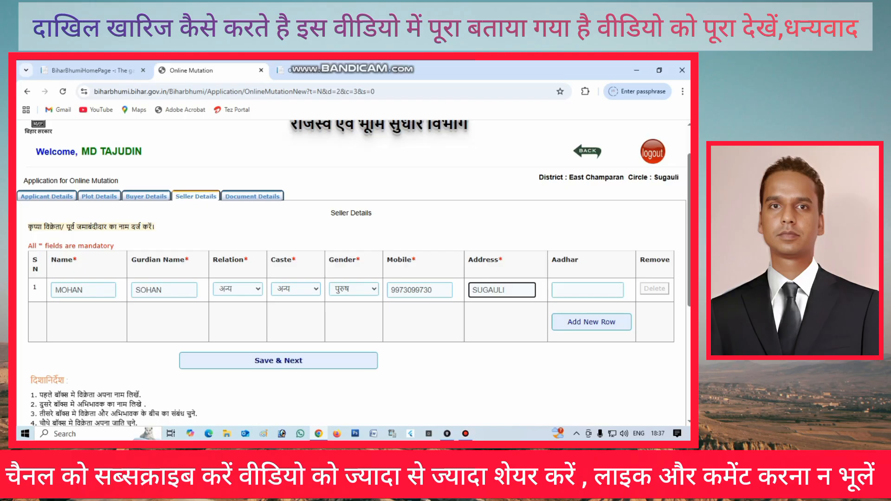
click(278, 361)
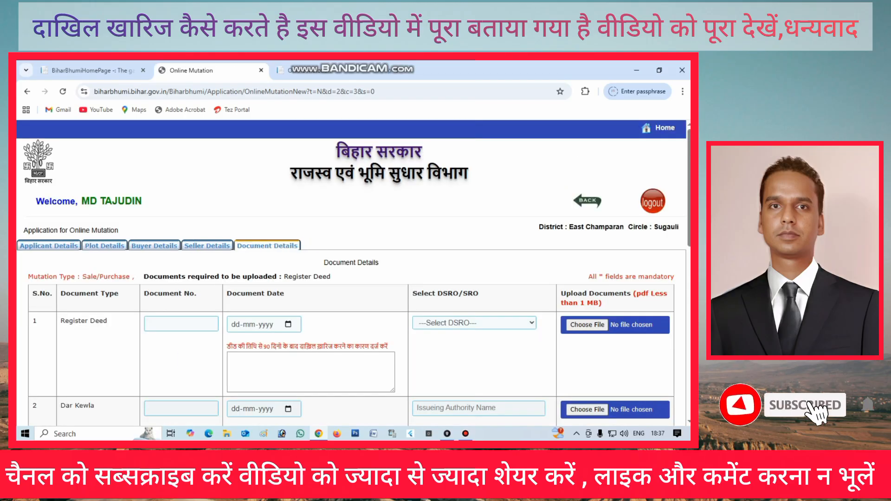
scroll(352, 273, down, 2)
scroll(352, 273, down, 3)
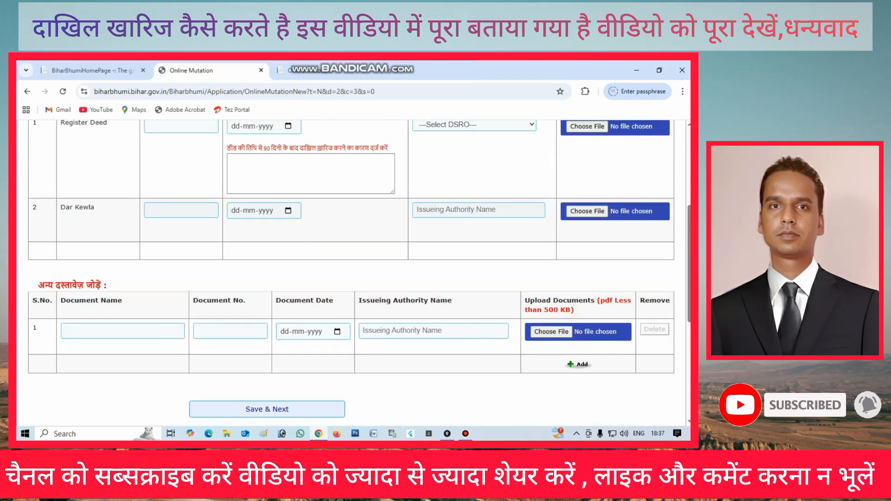
scroll(351, 273, up, 2)
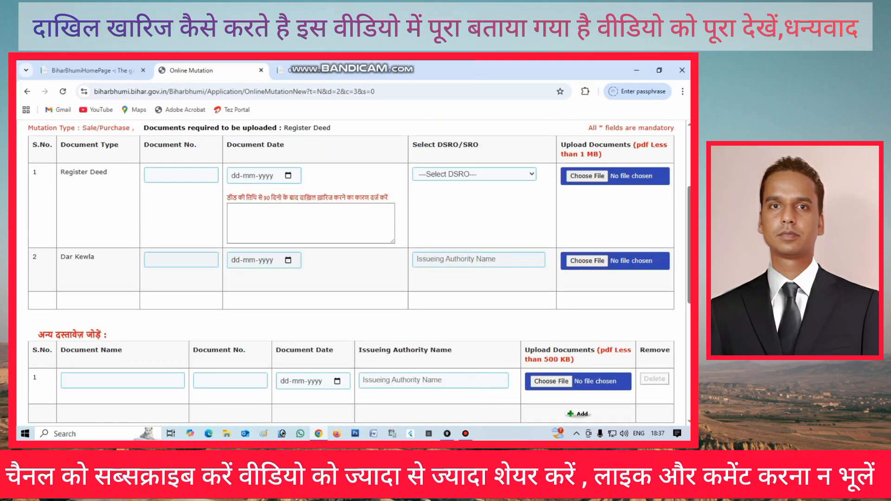
click(181, 175)
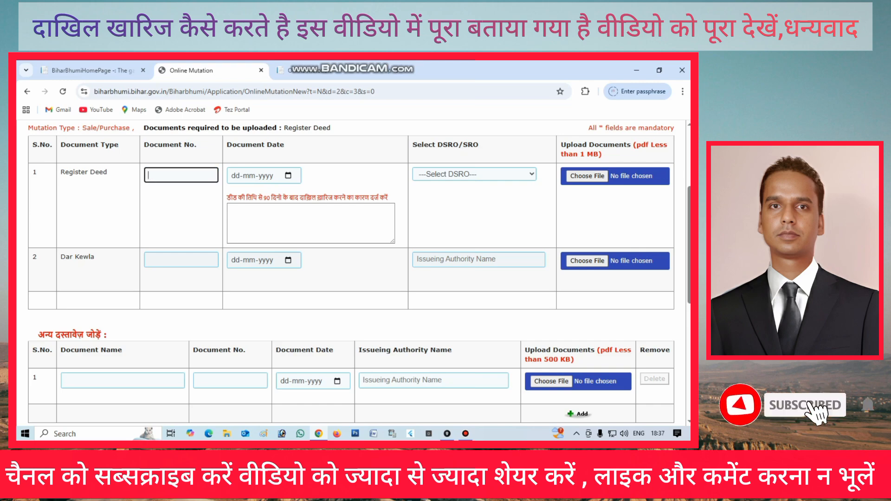
click(474, 174)
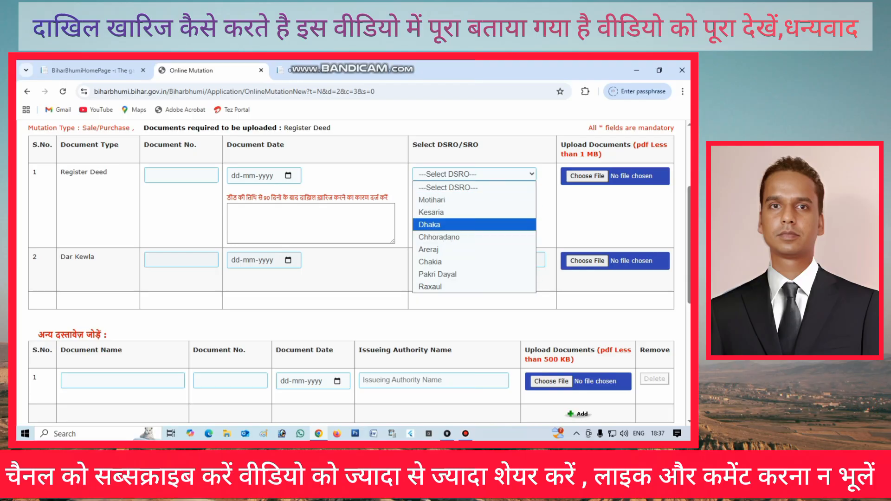
key(Escape)
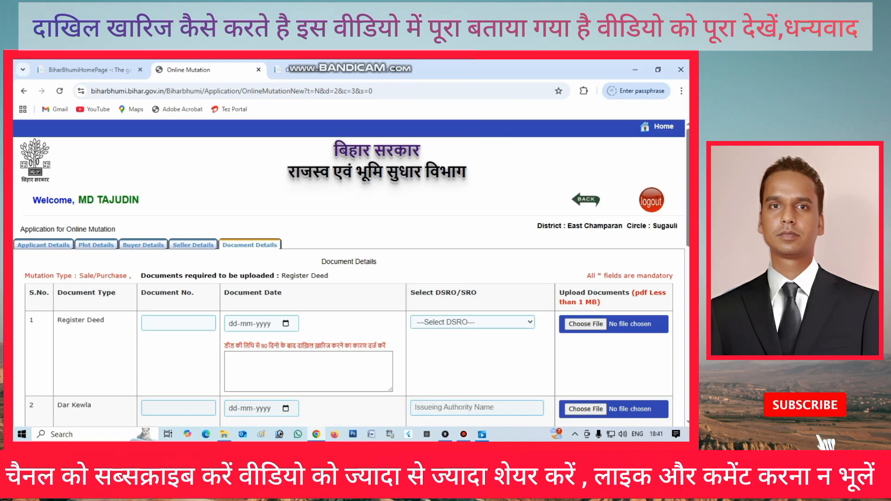
scroll(348, 269, down, 5)
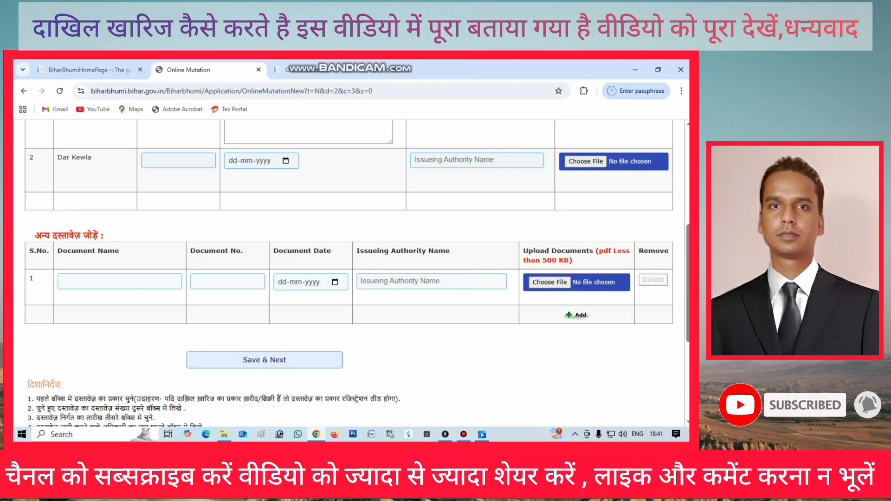
scroll(349, 269, up, 1)
scroll(348, 269, up, 3)
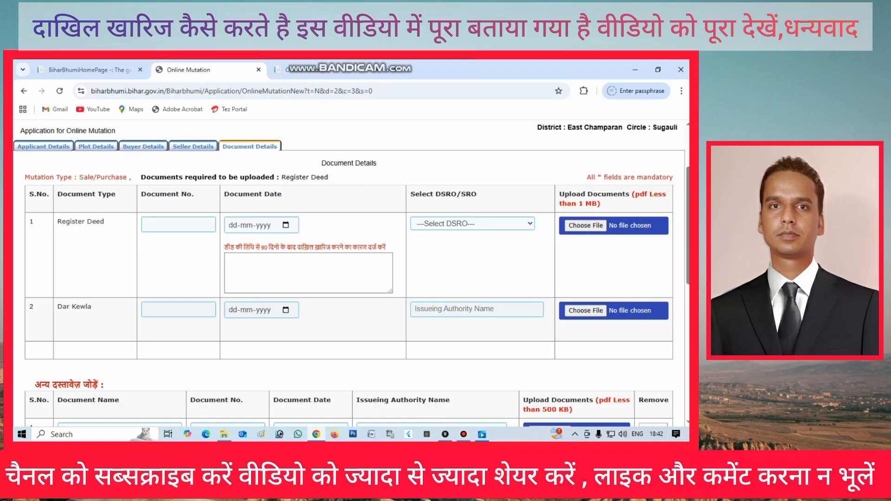
double_click(580, 204)
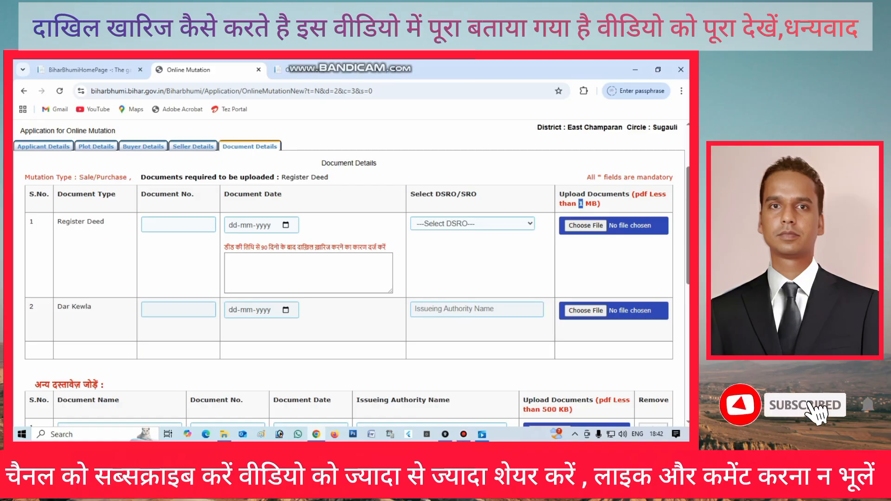
scroll(348, 274, down, 4)
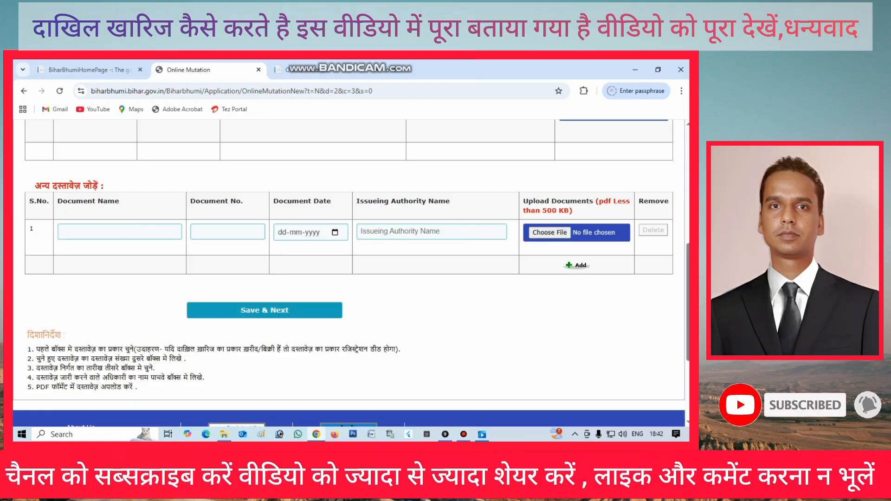